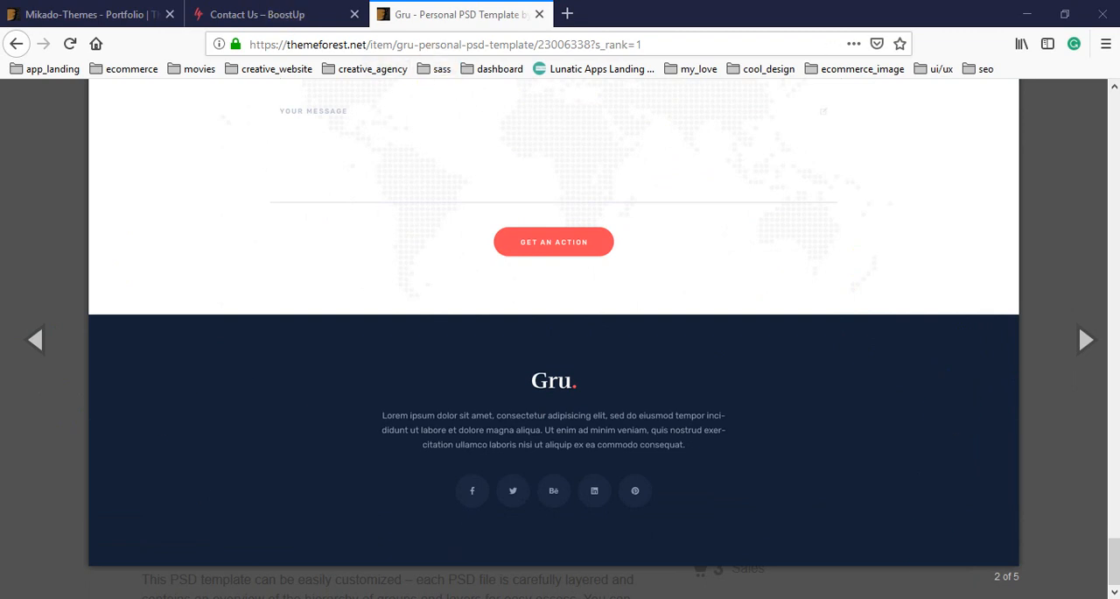
Switch to Photoshop and copy the text colour code of the "Drop Us A Line Or Give Us A Ring" heading.
key(alt+Tab)
scroll(557, 403, down, 5)
alt+click(504, 293)
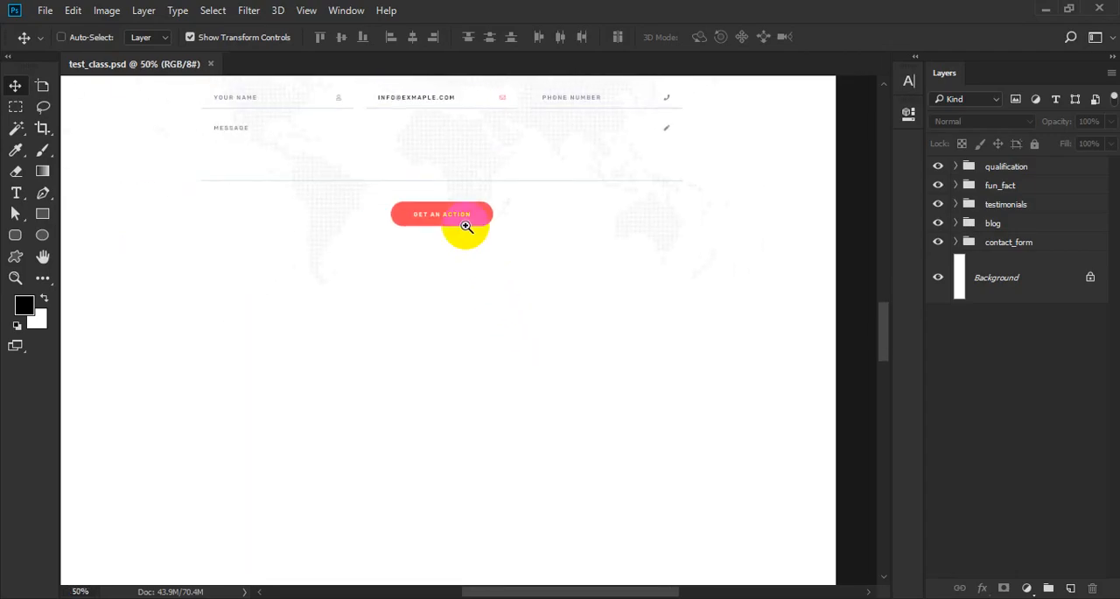
drag(459, 225, 495, 370)
key(t)
click(497, 207)
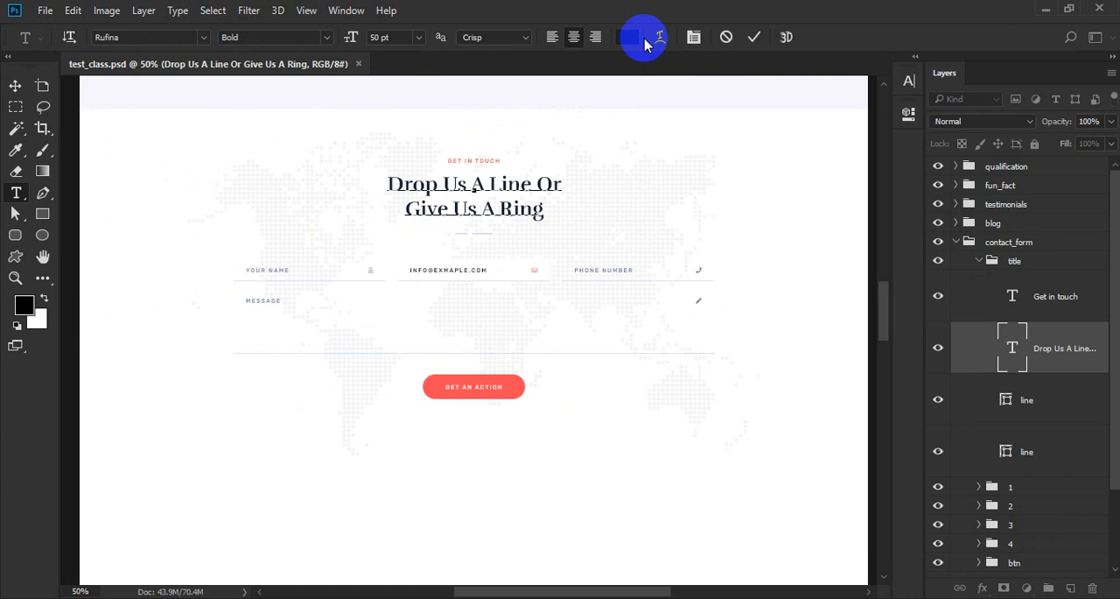
click(633, 36)
key(ctrl+c)
key(Return)
key(ctrl+Return)
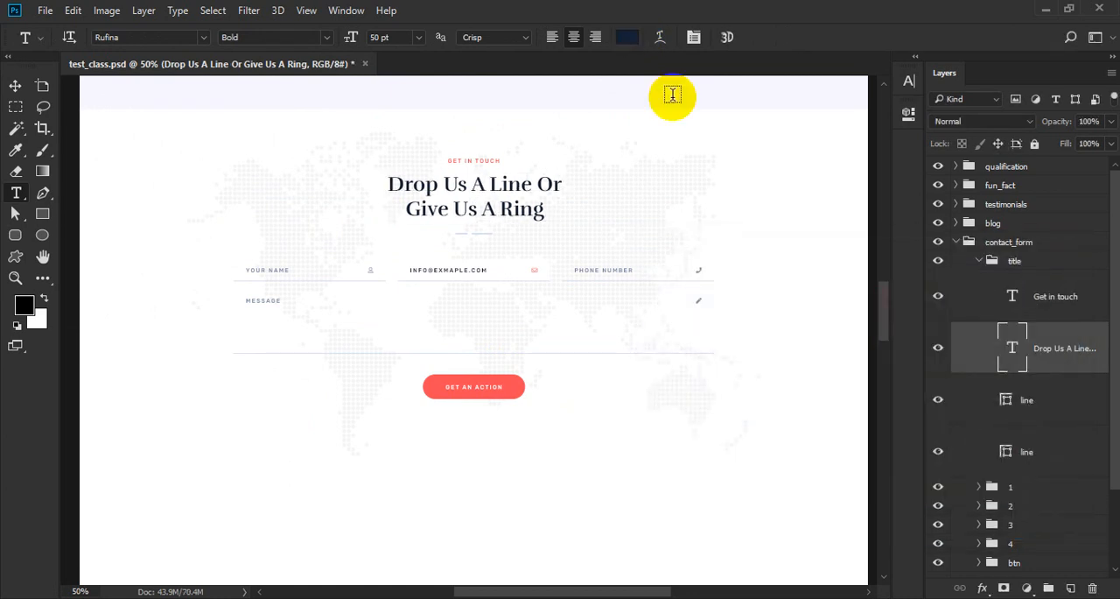
Collapse the title and contact_form groups and create a group named footer beneath contact_form.
click(980, 262)
click(957, 243)
click(1049, 587)
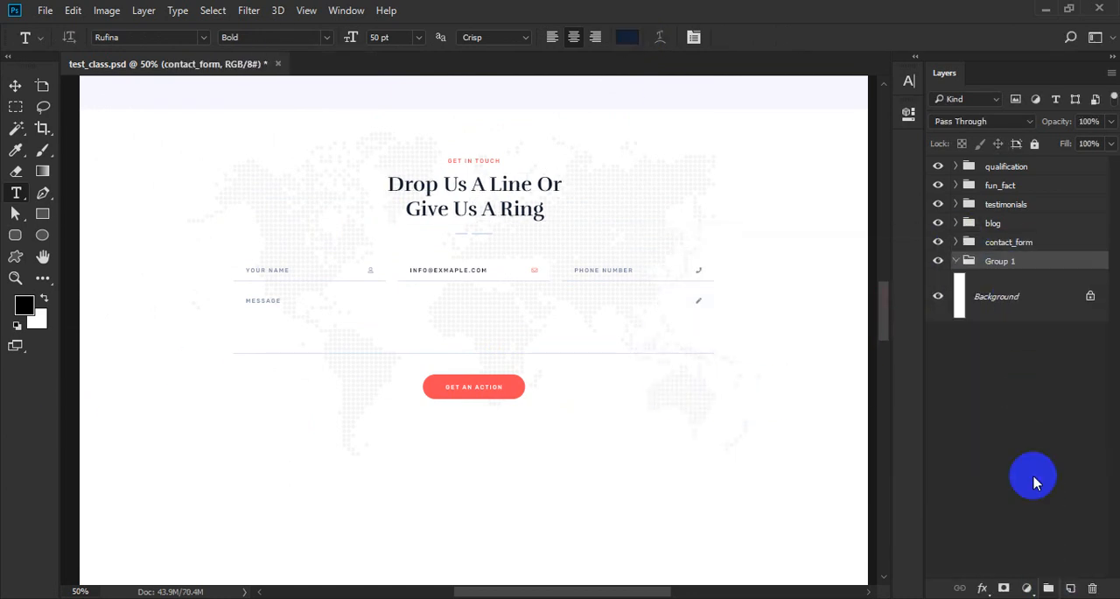
click(1004, 262)
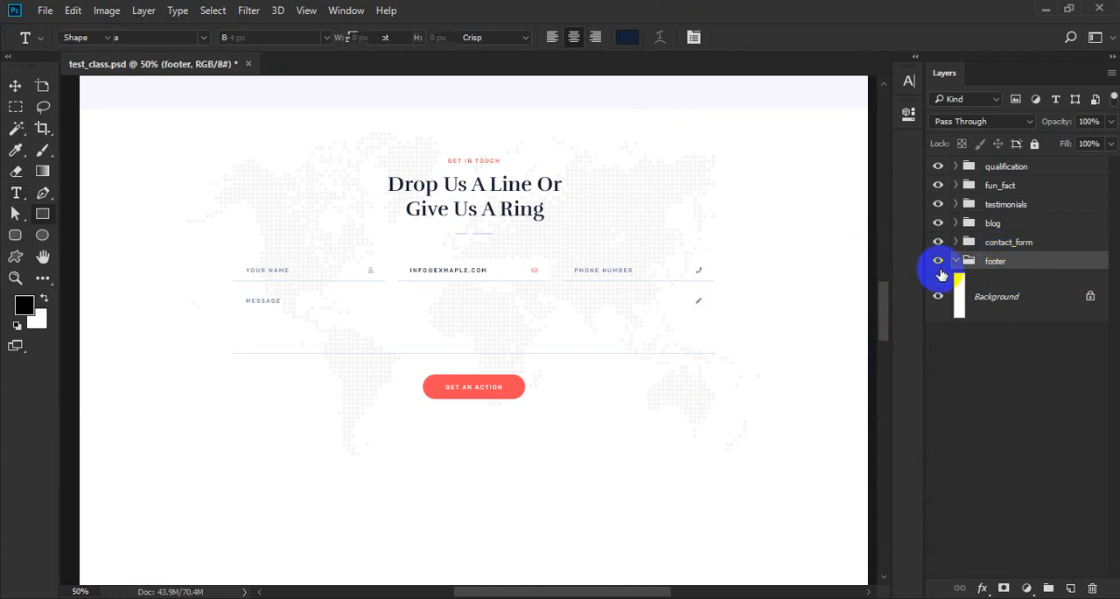
Create a 1920 by 500 px rectangle below the contact form inside the footer group.
key(u)
scroll(443, 492, down, 1)
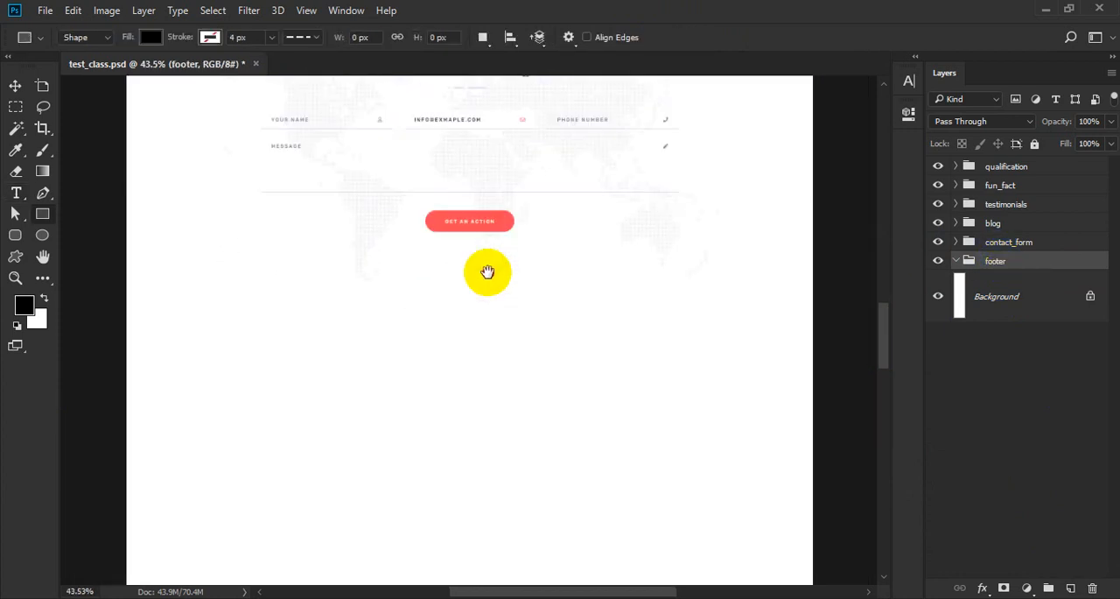
scroll(485, 271, down, 1)
click(280, 271)
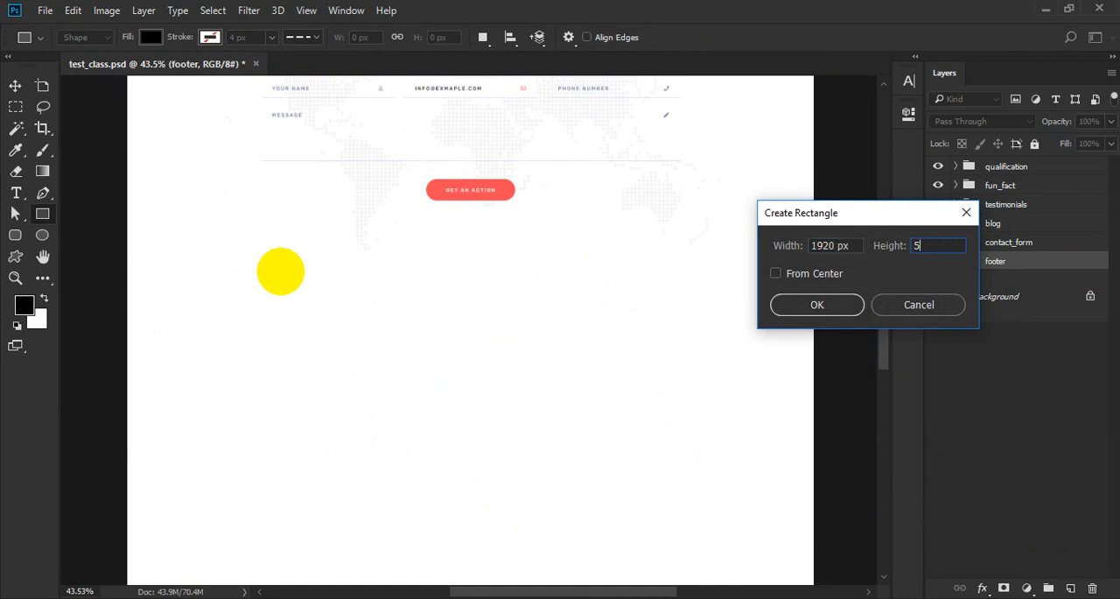
key(Return)
Center the rectangle horizontally on the page and rename its layer bg.
key(v)
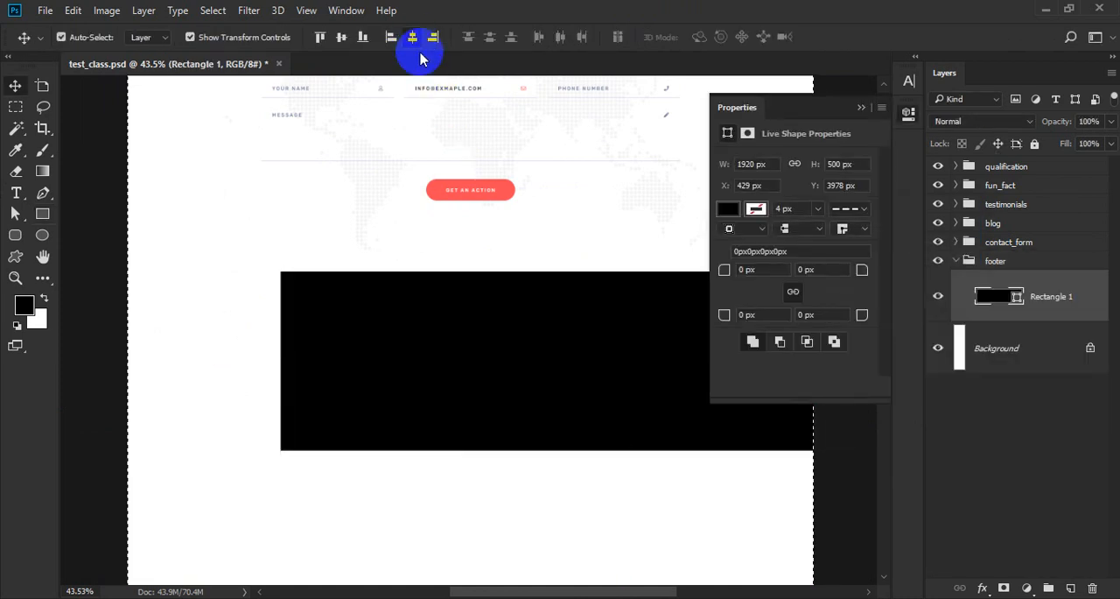
click(413, 37)
key(Return)
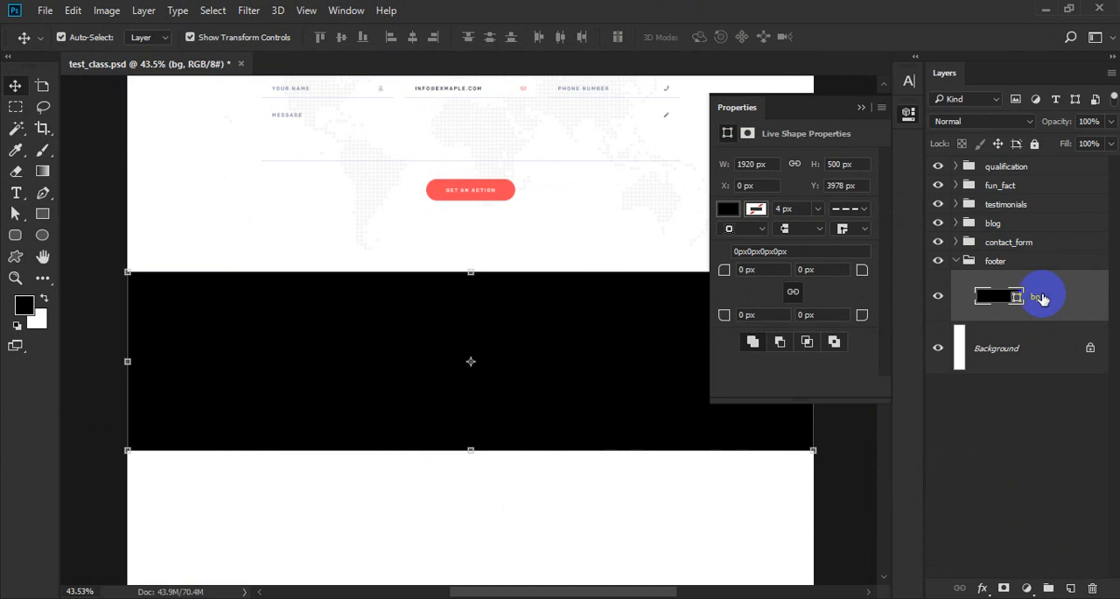
Fill the bg rectangle with the copied dark navy heading colour.
double_click(1001, 295)
key(ctrl+v)
key(Return)
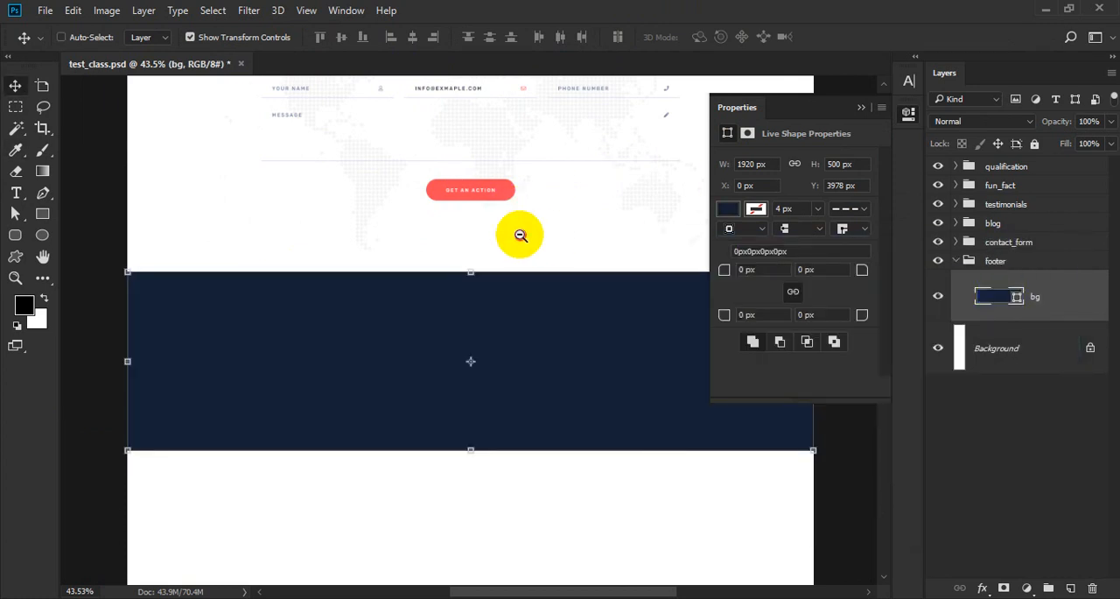
Nudge the bg rectangle up until it sits 120 px below the GET AN ACTION button.
scroll(508, 229, up, 6)
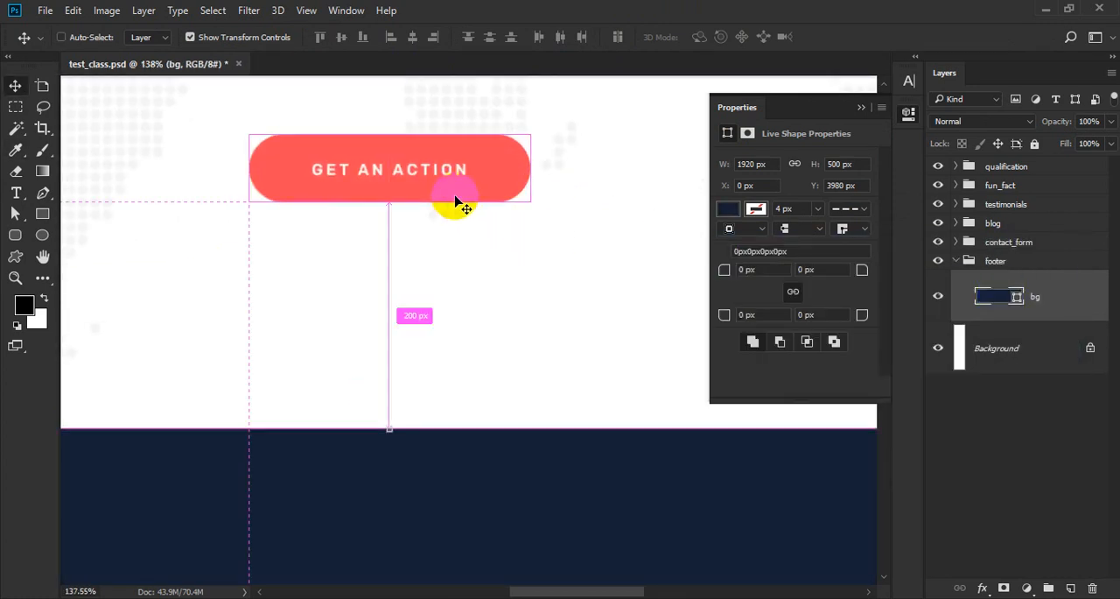
key(Up)
key(Up)
key(Up)
key(Up)
key(Up)
key(Up)
key(Up)
key(Up)
key(Up)
key(Up)
key(Up)
key(Up)
key(Up)
key(Up)
key(Up)
key(Up)
key(Up)
key(Up)
key(Up)
key(Up)
key(shift+Up)
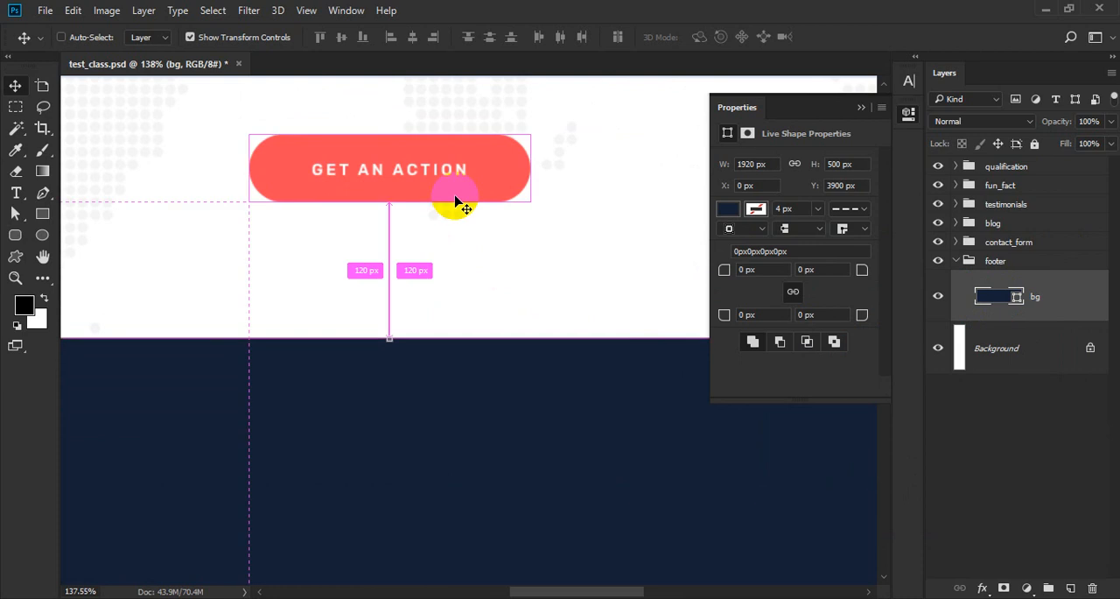
Look over the page layout with the new footer background and save the document.
scroll(450, 193, down, 5)
scroll(451, 193, down, 3)
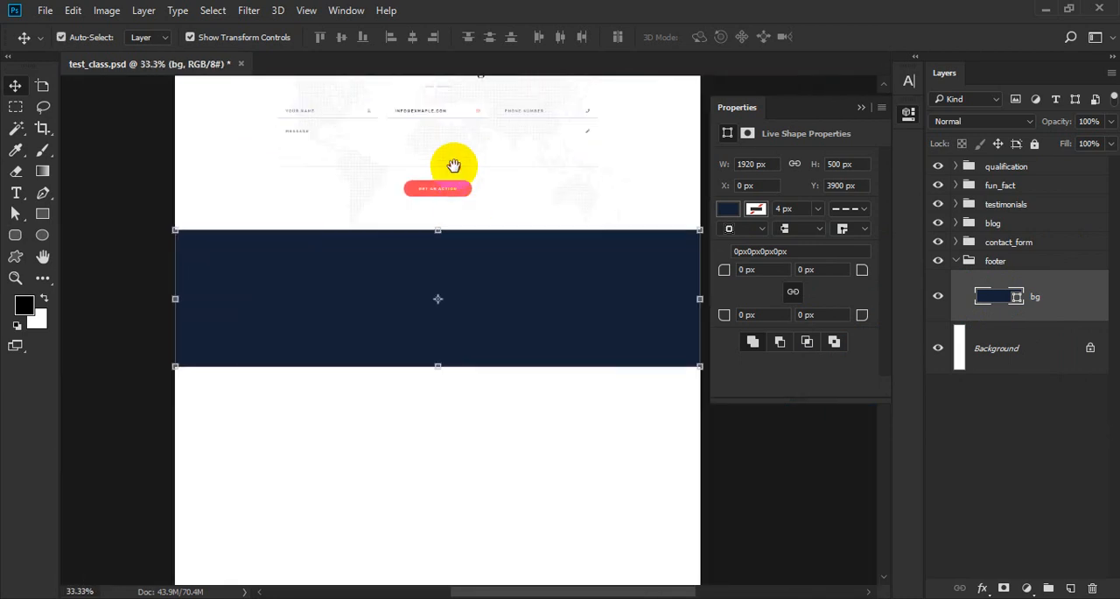
drag(453, 165, 465, 337)
scroll(463, 350, down, 5)
drag(455, 216, 446, 409)
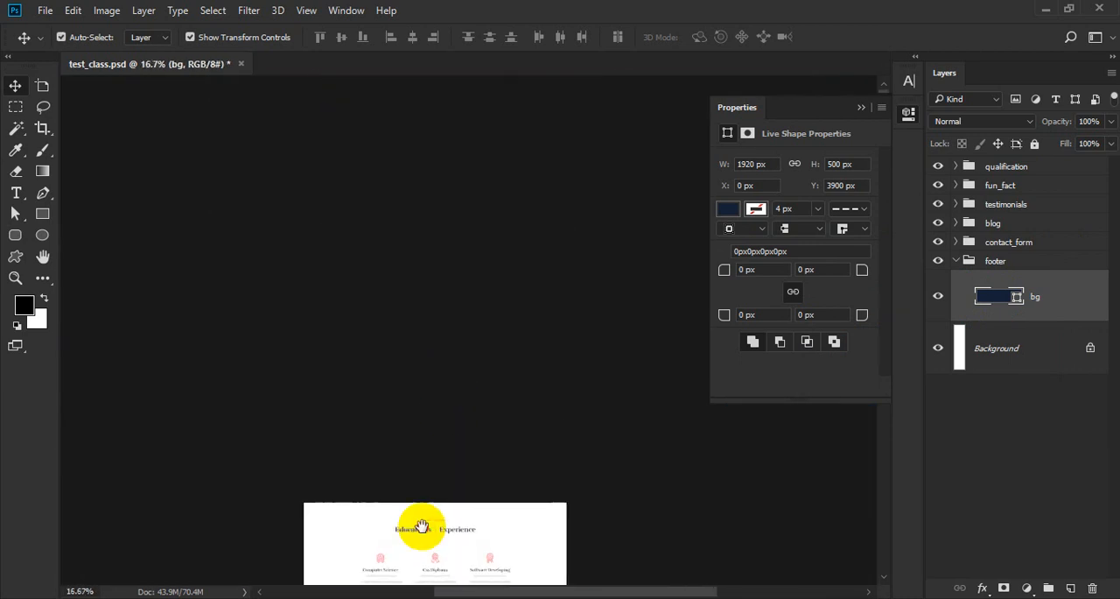
drag(423, 525, 483, 178)
drag(515, 450, 462, 404)
click(908, 115)
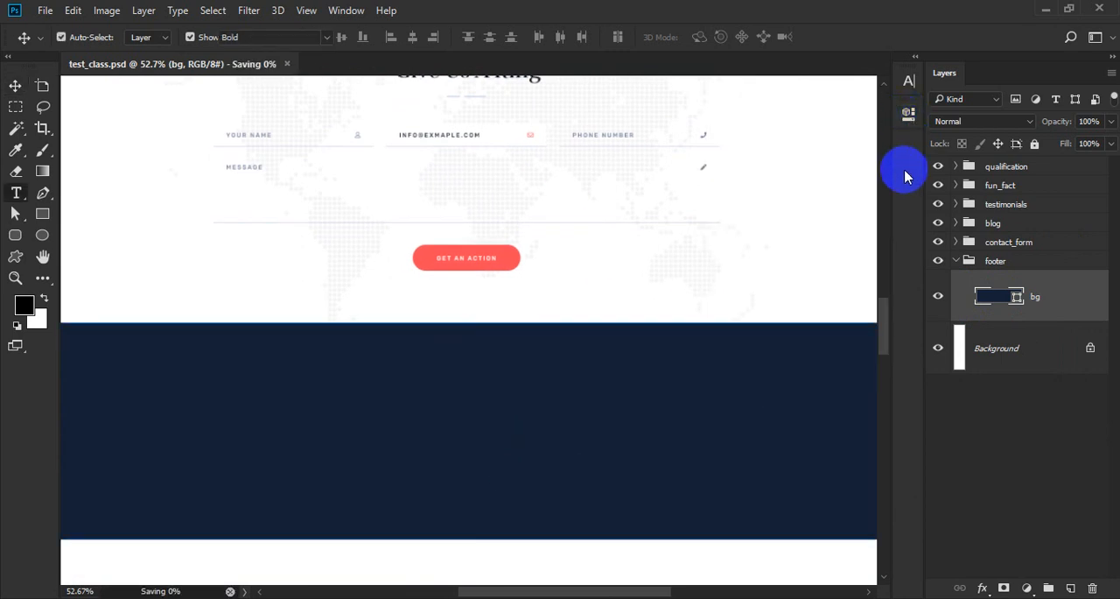
Add a text layer reading "Gru." on the footer background in white Rufina Bold at 50 pt.
key(t)
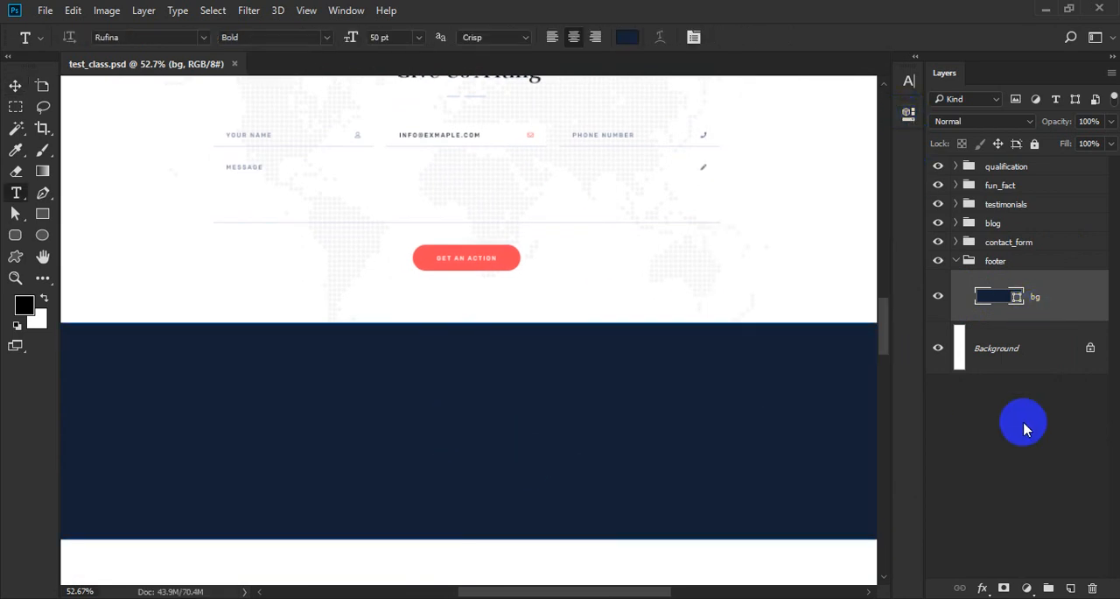
click(1071, 588)
click(426, 392)
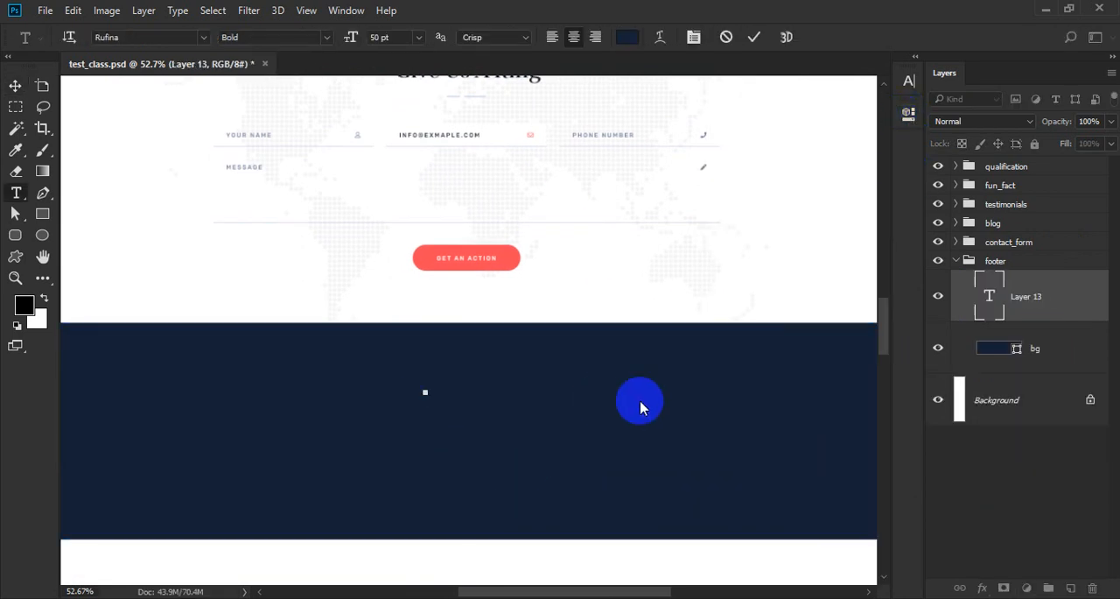
key(ctrl+a)
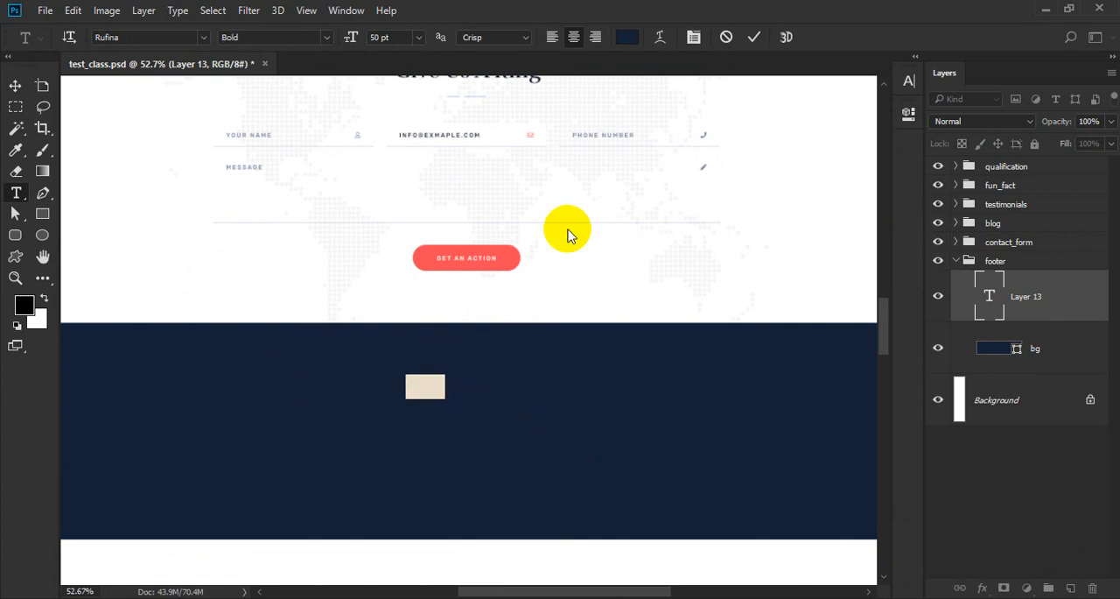
key(ctrl+a)
click(623, 39)
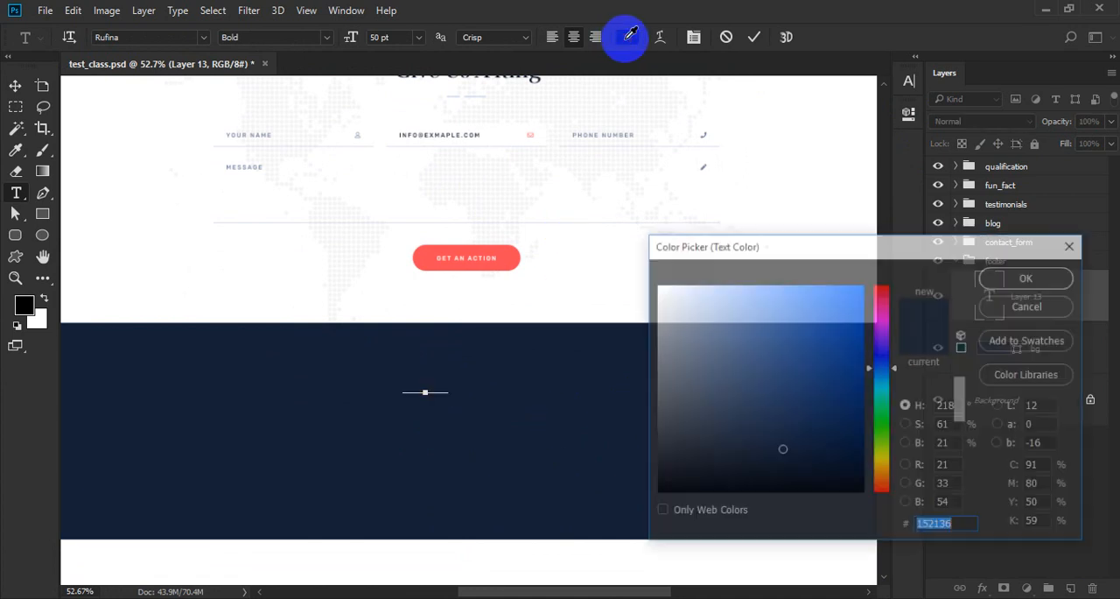
key(Return)
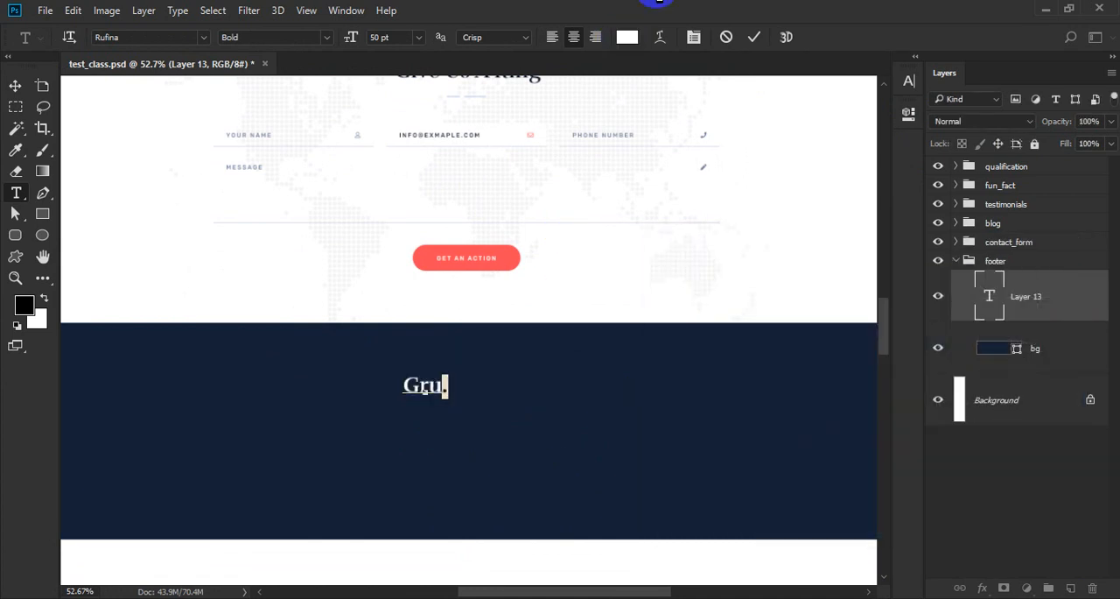
Colour the period of the Gru. logo text ff4956 by sampling the red GET AN ACTION button.
click(630, 37)
click(511, 257)
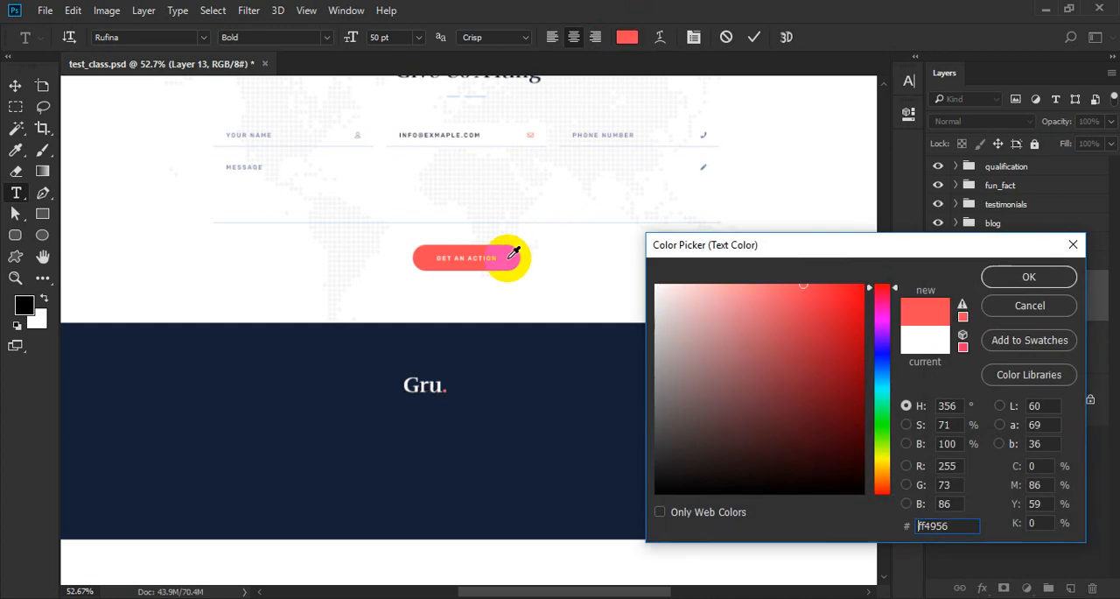
key(Return)
key(ctrl+Return)
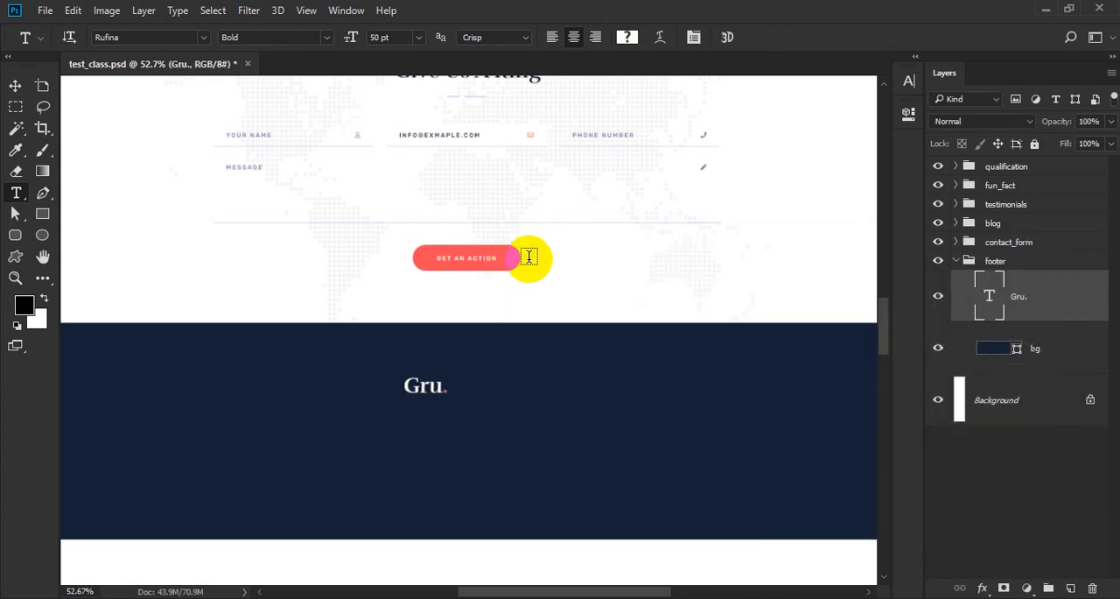
Center the Gru. logo text horizontally on the page.
click(425, 400)
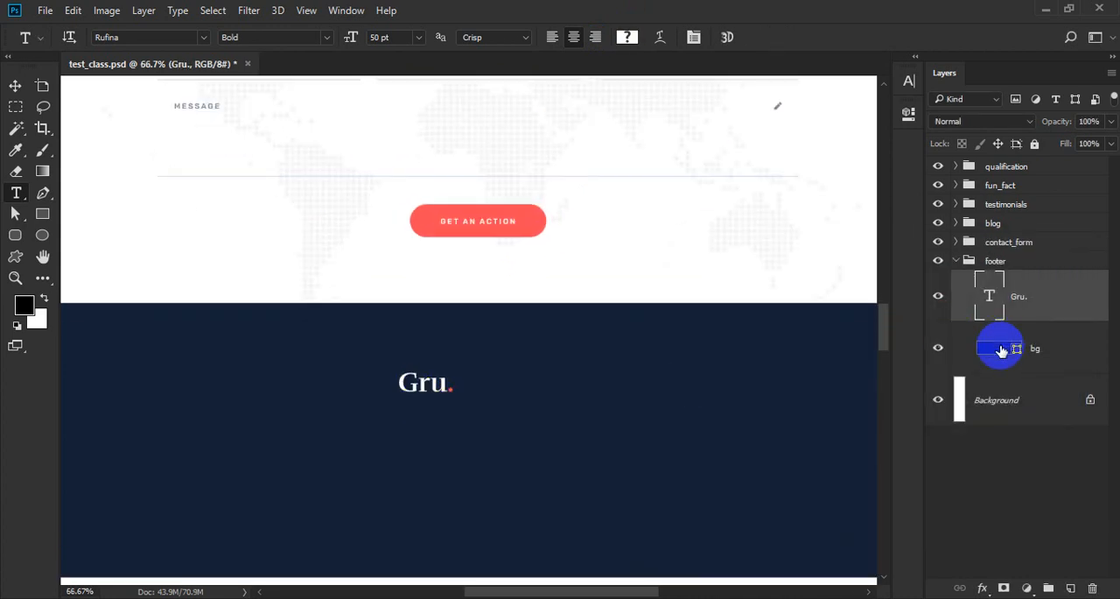
key(v)
click(412, 36)
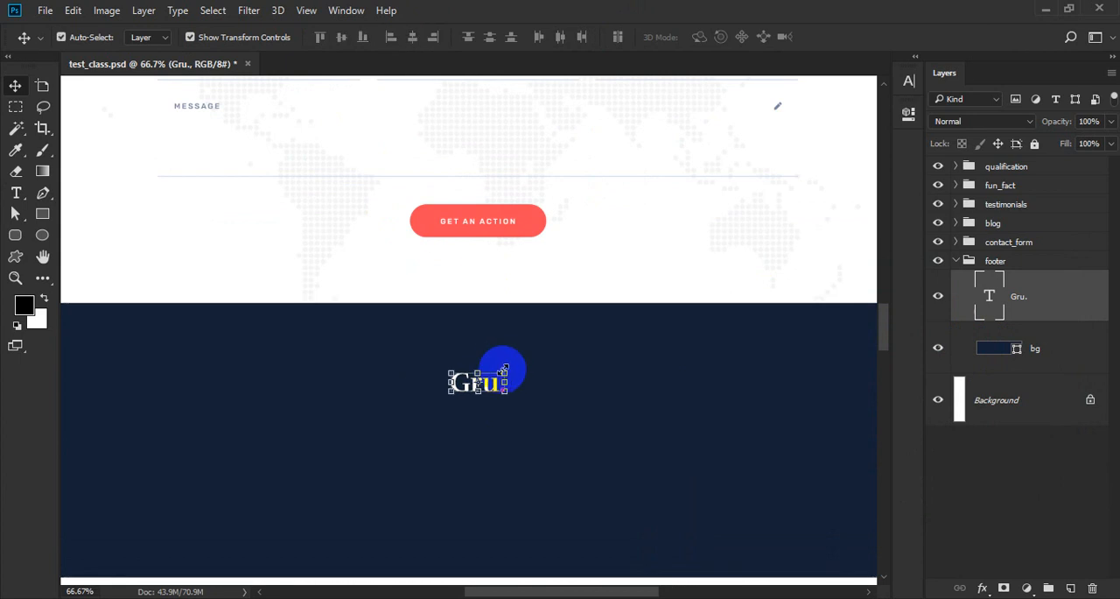
Nudge the Gru. logo text up toward the footer's upper edge and save the document.
drag(477, 357, 565, 407)
key(Up)
key(Up)
key(Up)
key(Up)
key(Up)
key(Up)
key(Up)
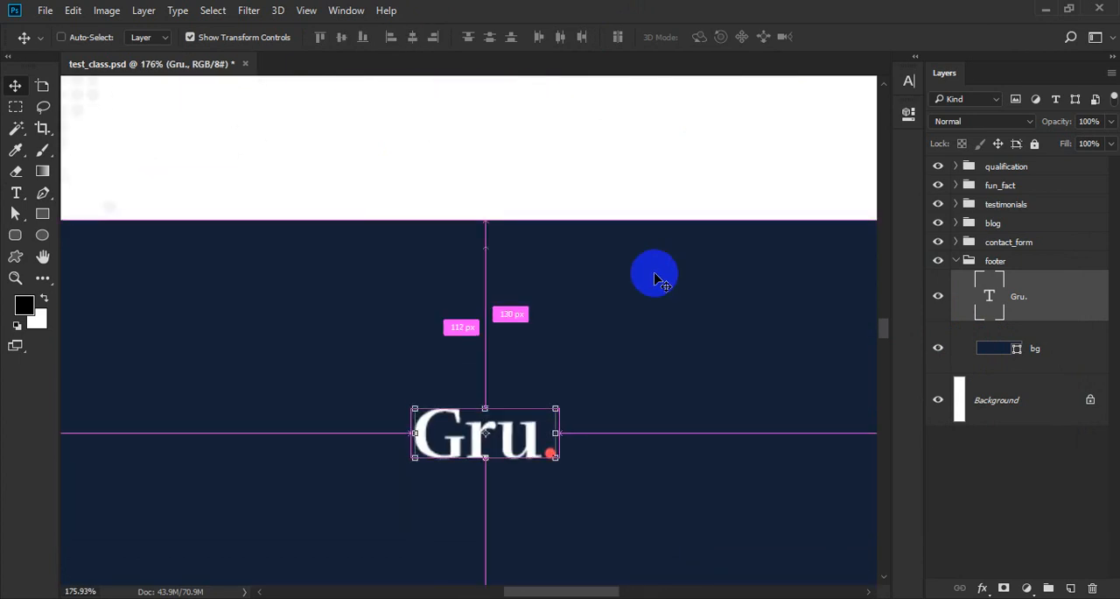
alt+click(589, 285)
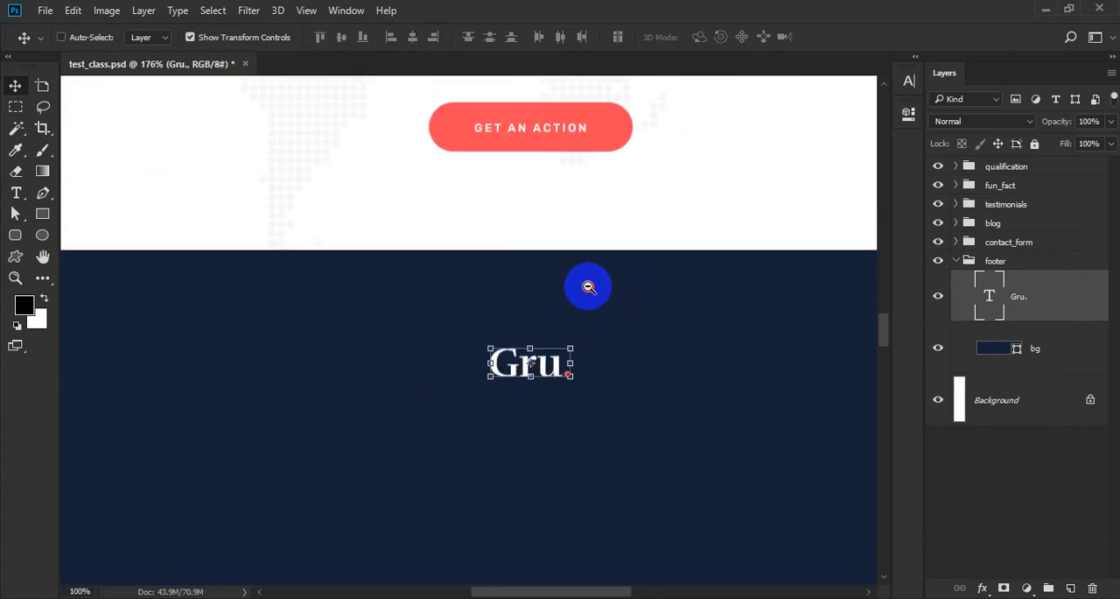
alt+click(587, 285)
alt+click(587, 284)
ctrl+click(639, 371)
drag(636, 368, 566, 327)
key(ctrl+s)
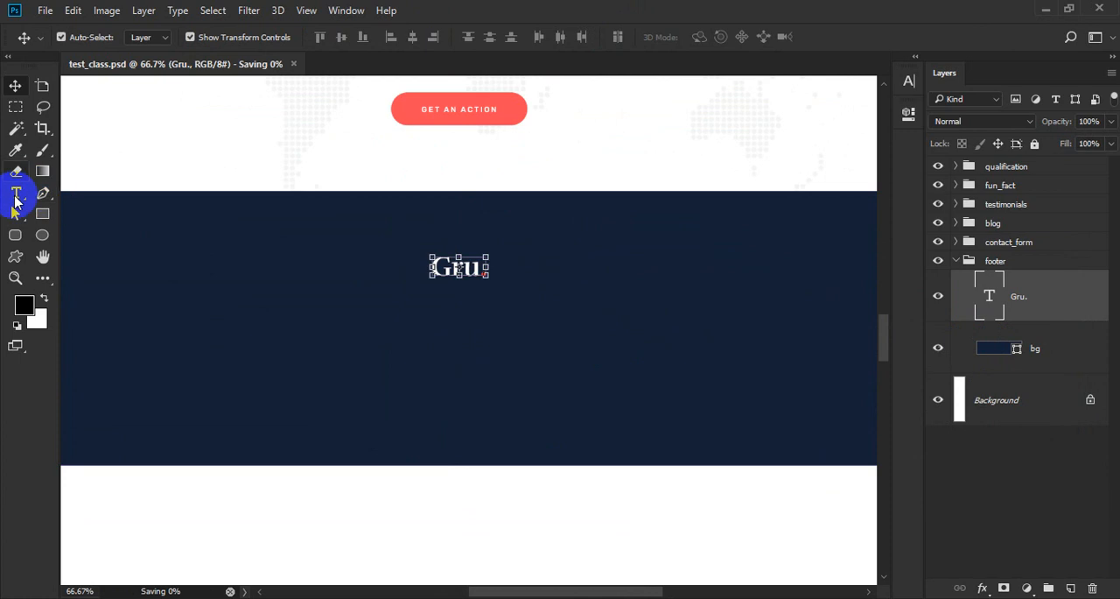
Add a wide paragraph text box below the Gru. logo on a new layer and fill it with Lorem Ipsum.
click(16, 192)
click(1071, 588)
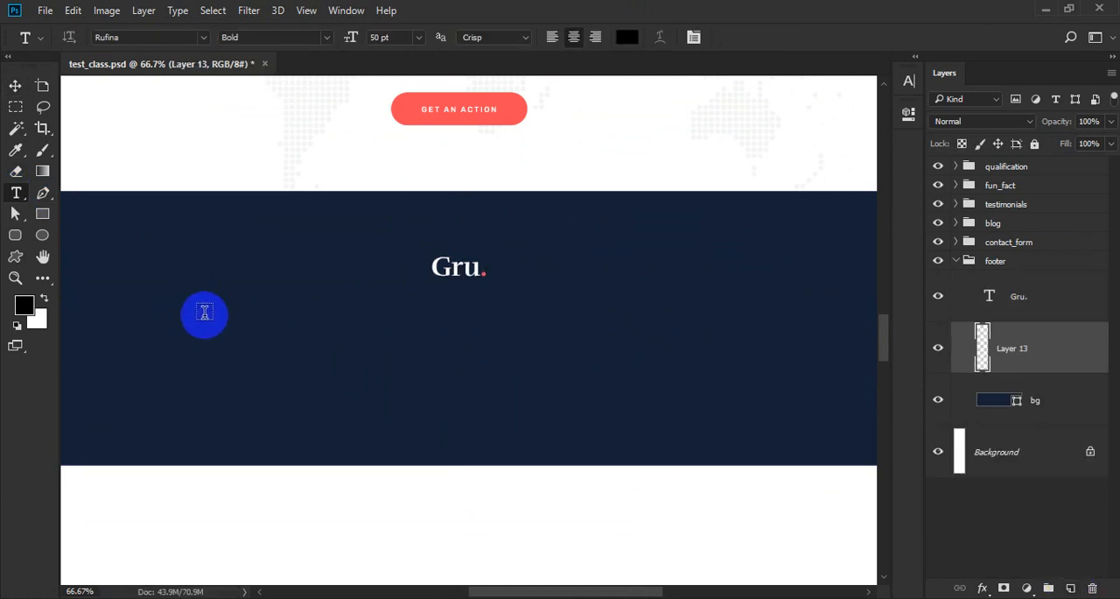
drag(199, 306, 681, 393)
click(177, 10)
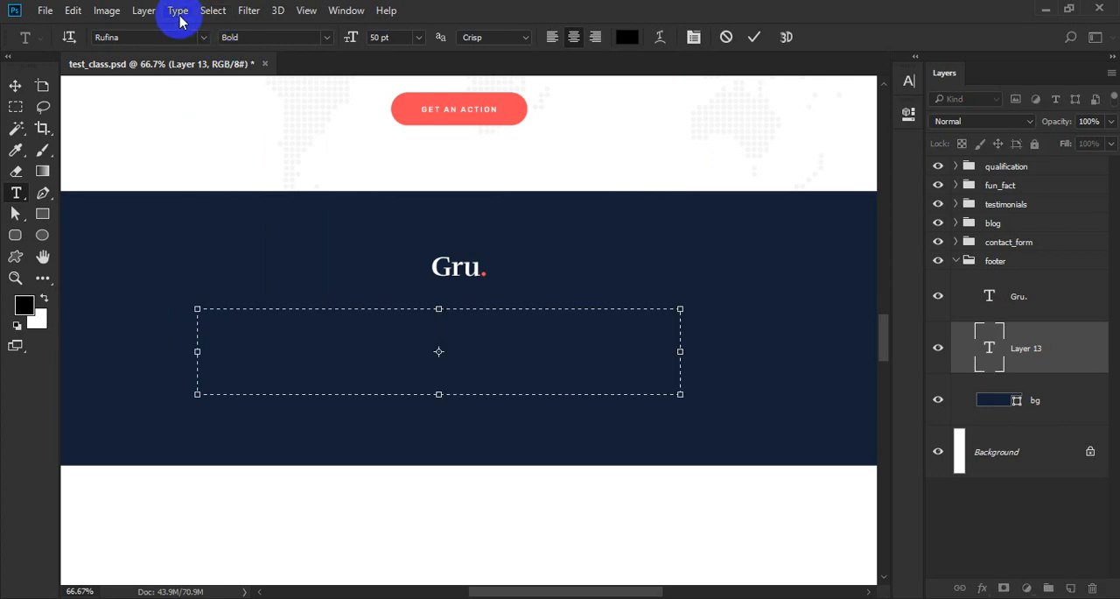
click(210, 368)
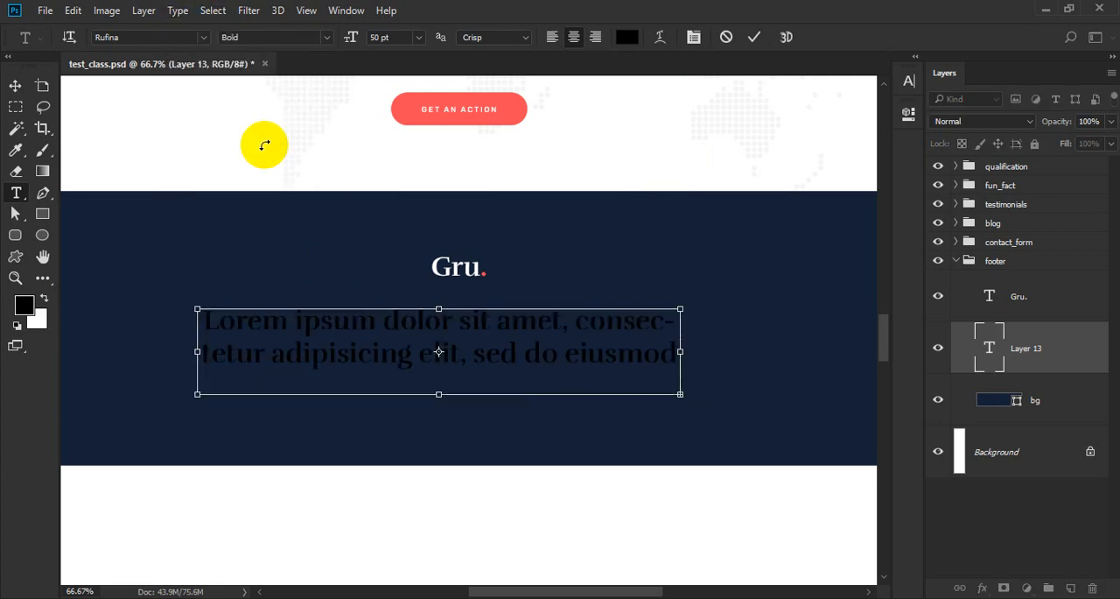
Set the footer paragraph's font to Rubik Regular at 14 pt.
click(134, 38)
text(rubik)
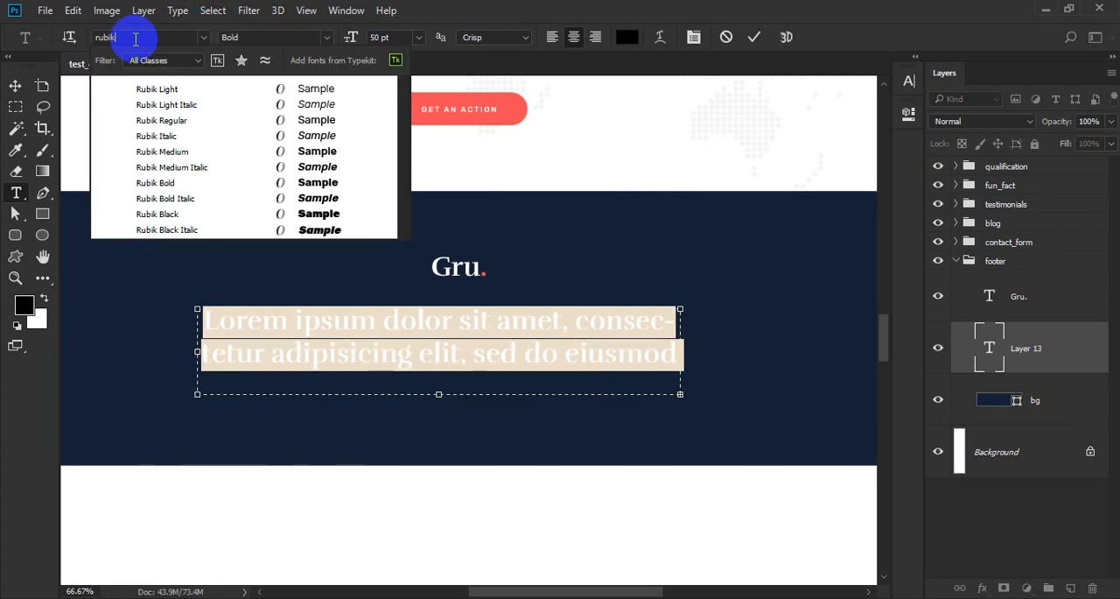
click(200, 119)
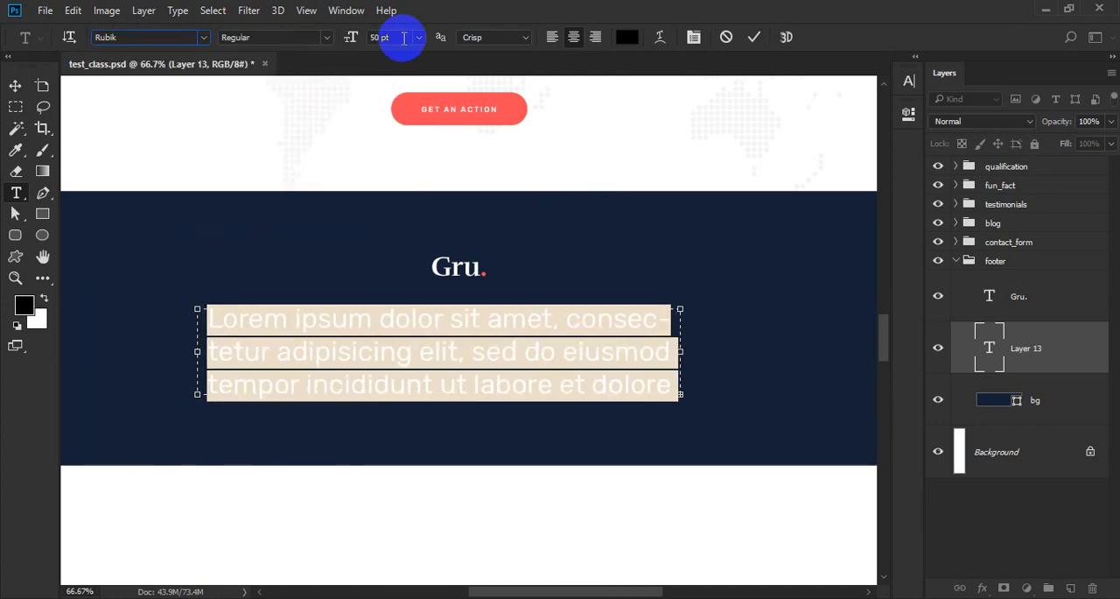
click(404, 37)
text(14)
key(Return)
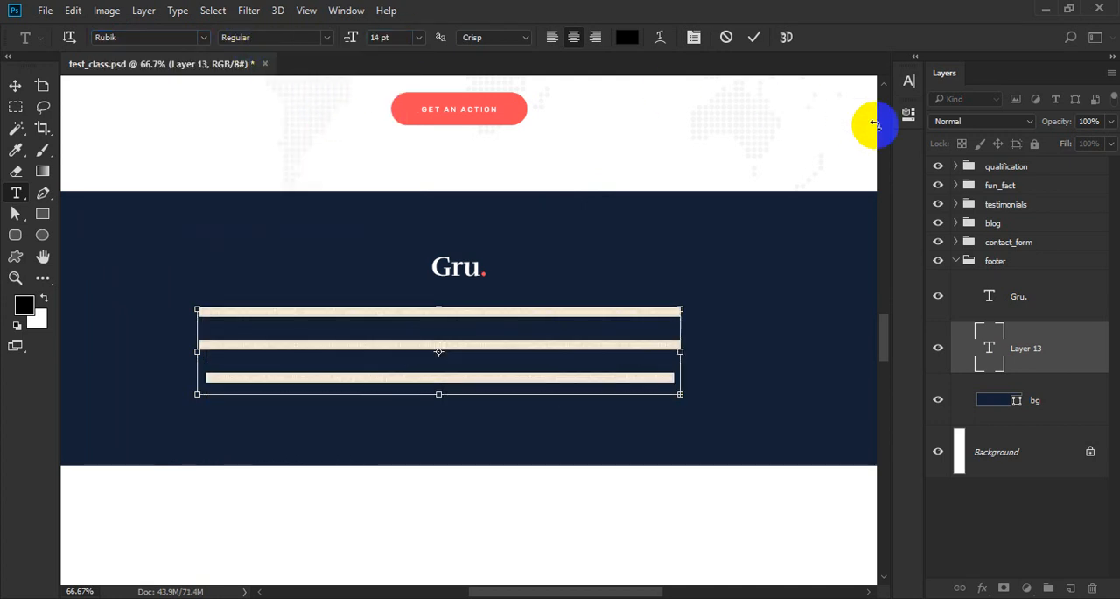
Set the footer paragraph's leading to 24 pt and finish editing the text.
click(910, 81)
click(863, 123)
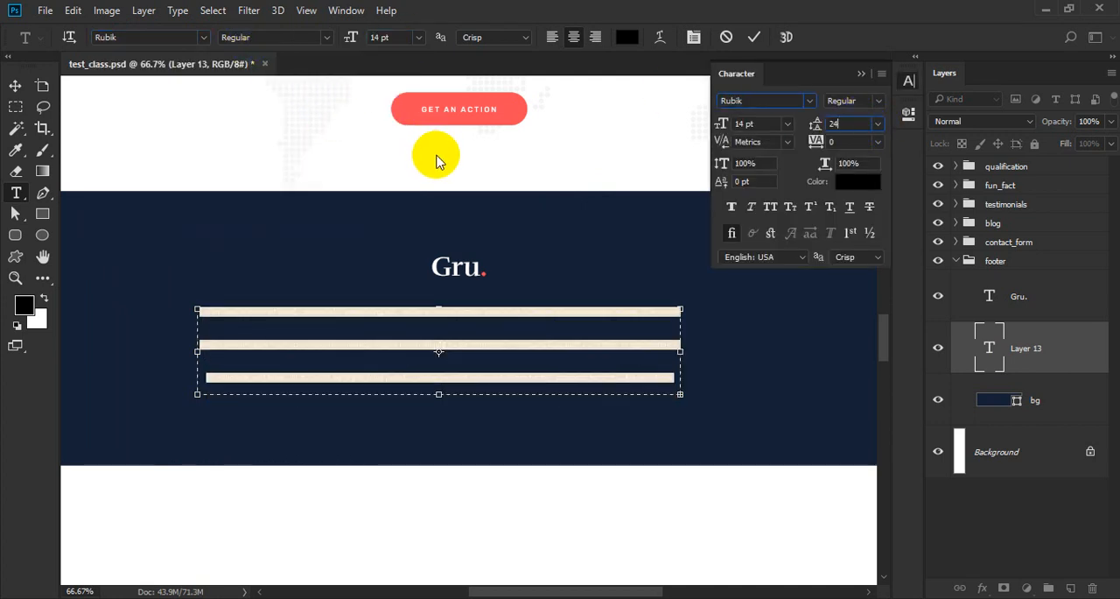
text(24)
key(Return)
key(ctrl+Return)
ctrl+click(581, 332)
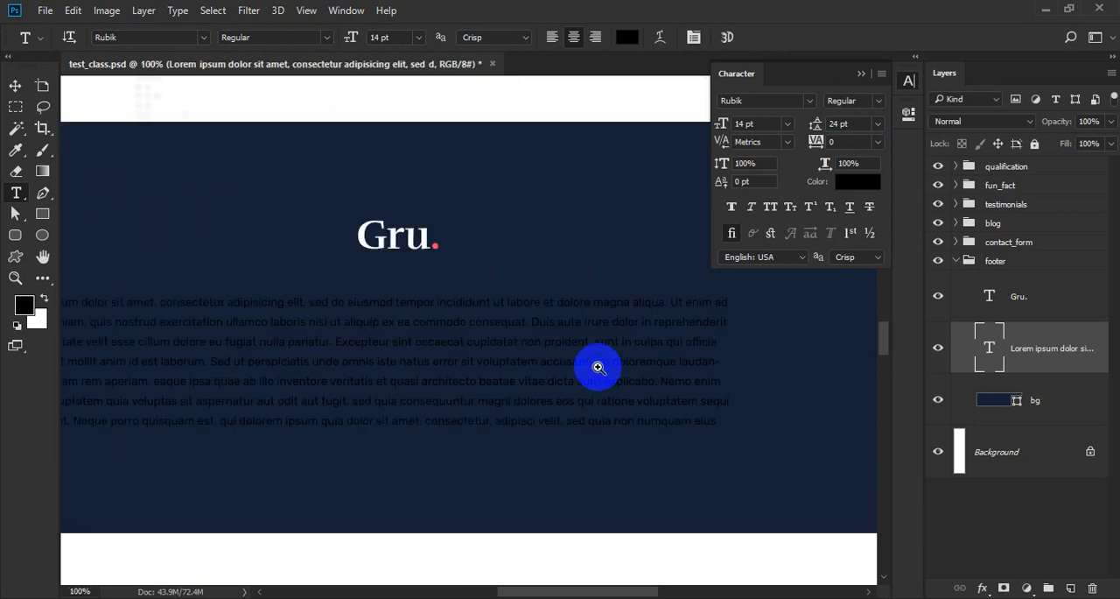
Shorten the footer paragraph to three lines, adding a line break and cutting everything after "fugiat nulla pariatur.".
click(656, 329)
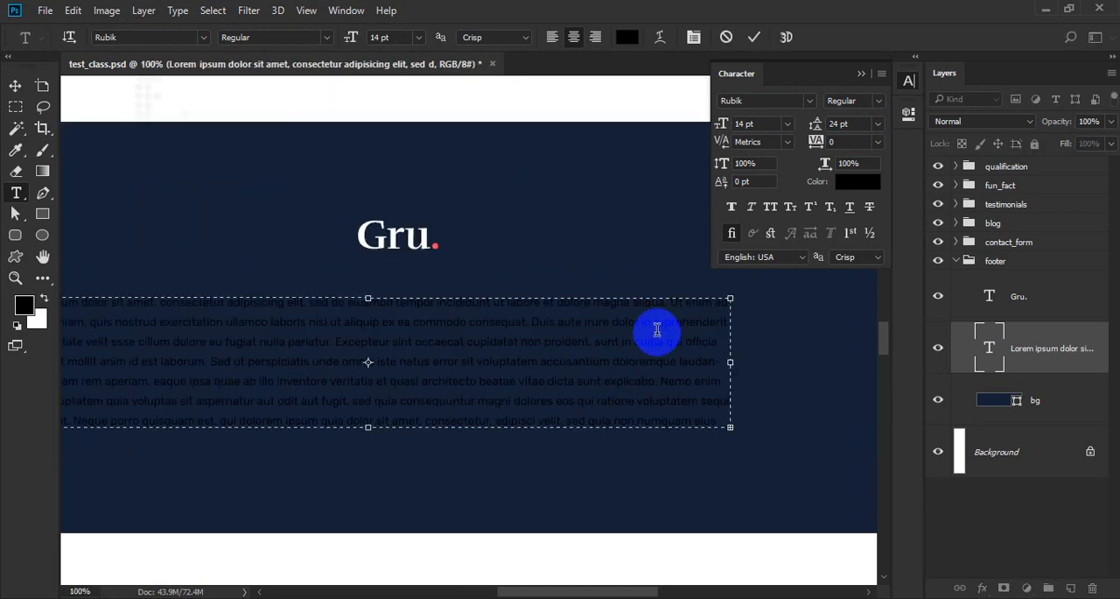
key(Return)
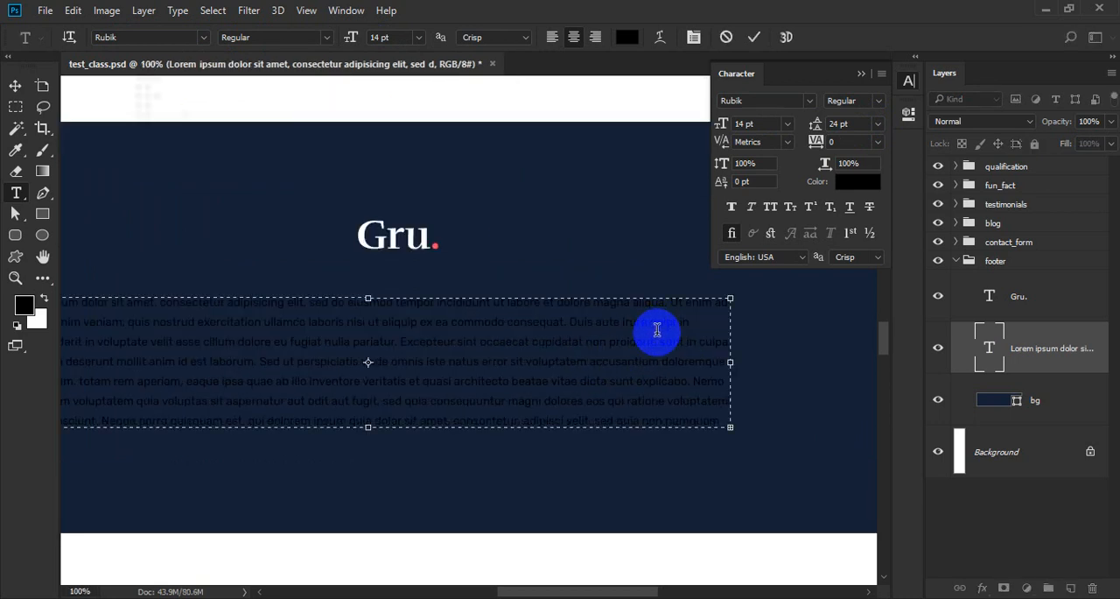
click(529, 342)
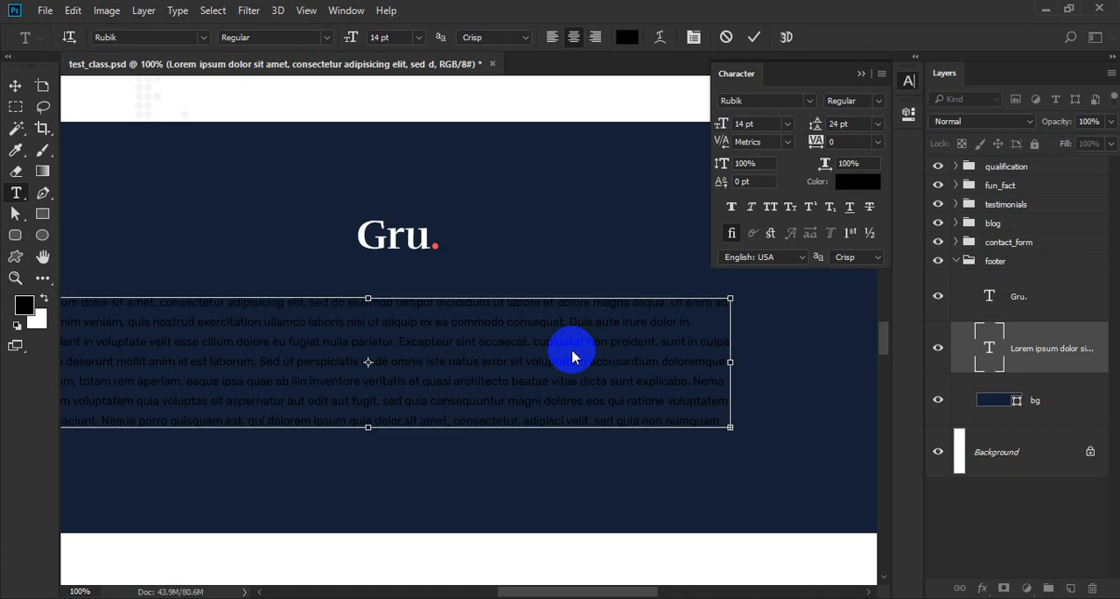
key(ctrl+shift+End)
key(BackSpace)
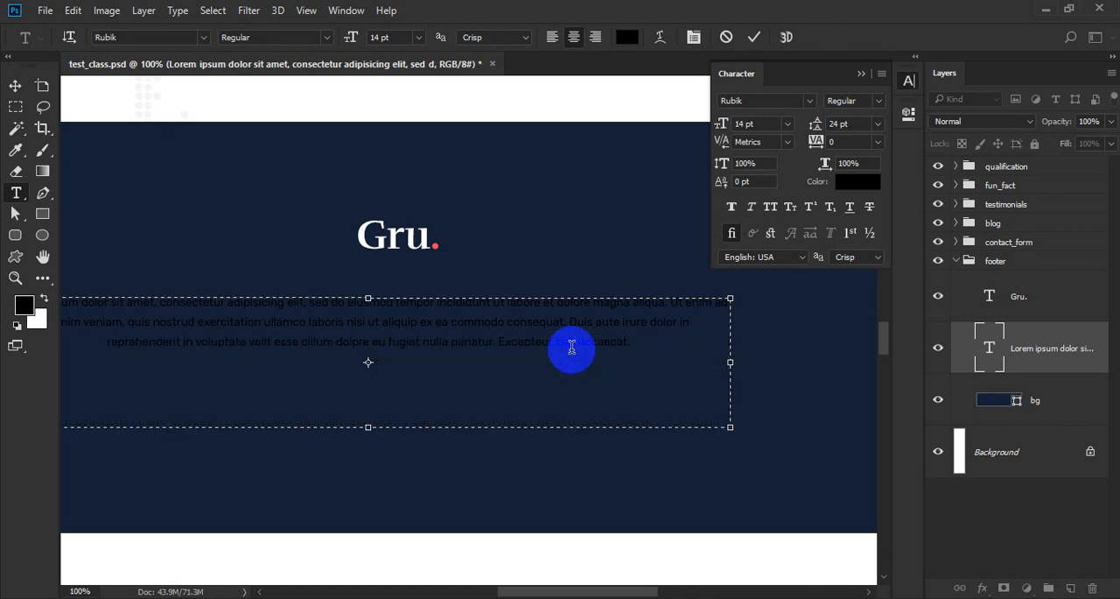
drag(496, 341, 674, 358)
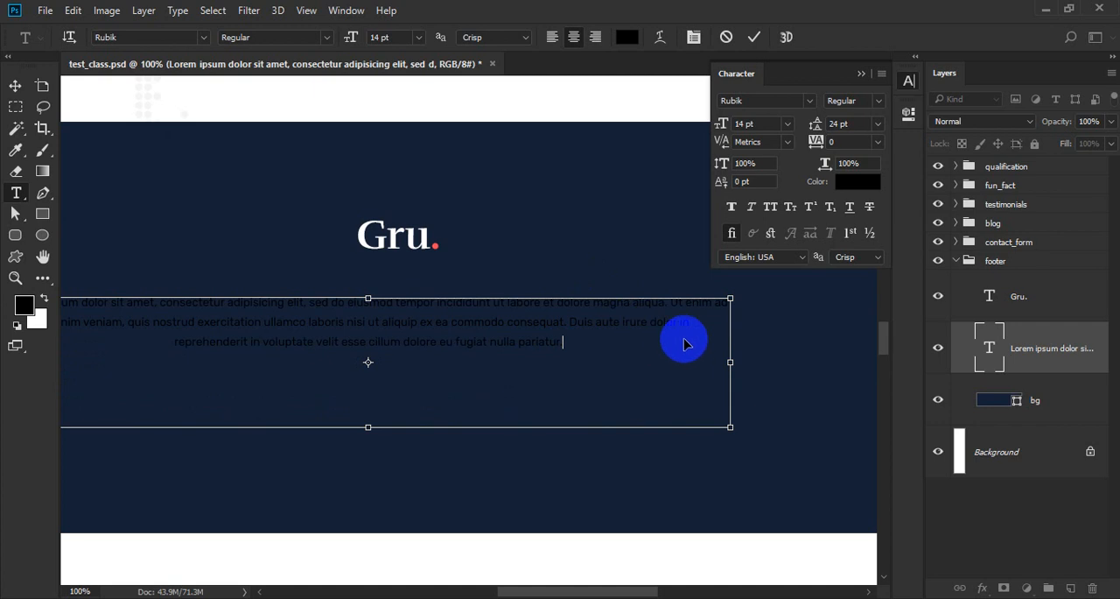
Set the colour of all the footer paragraph text to the muted blue #7d8ca8.
key(ctrl+a)
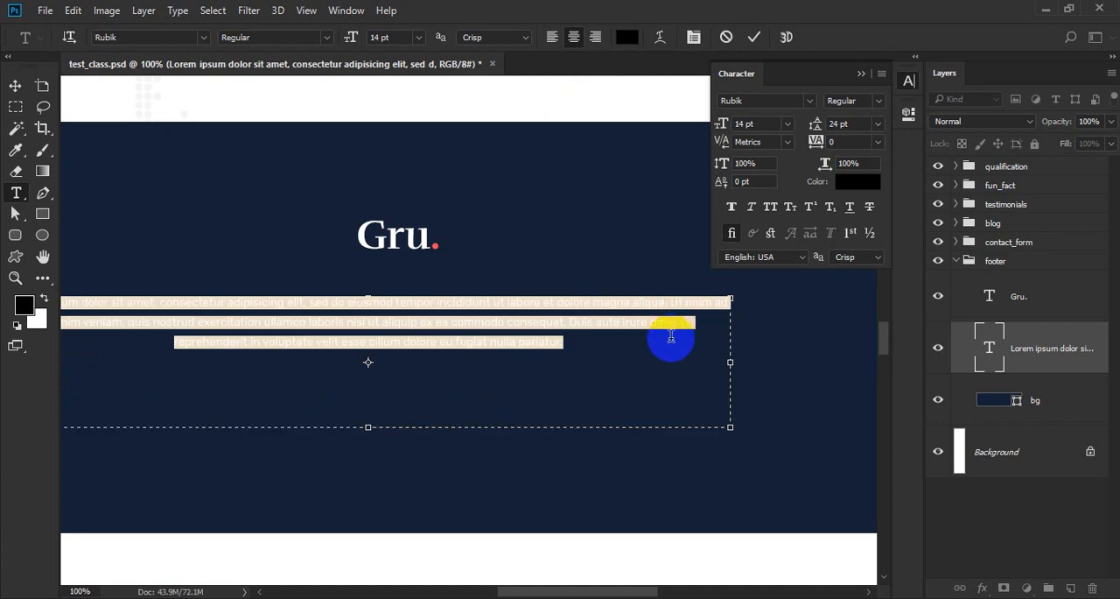
click(627, 36)
click(523, 220)
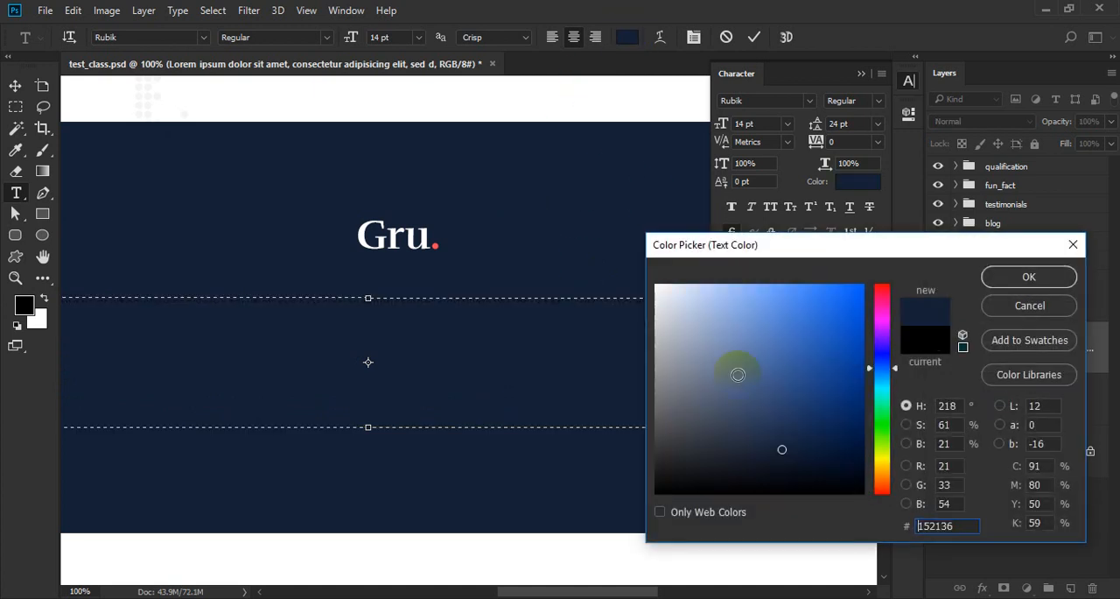
drag(762, 426, 709, 355)
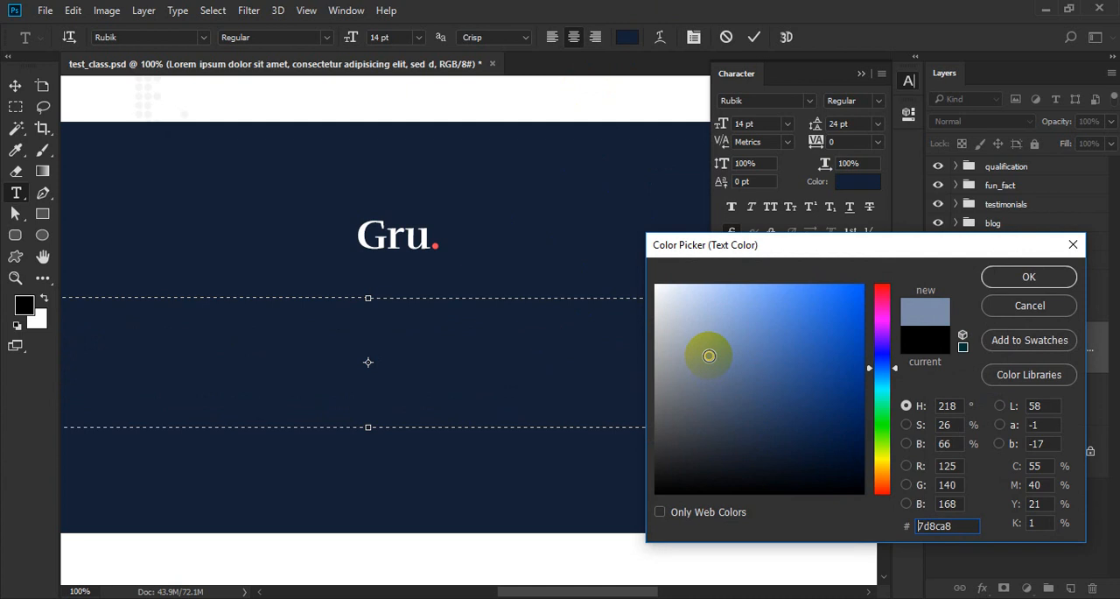
key(Return)
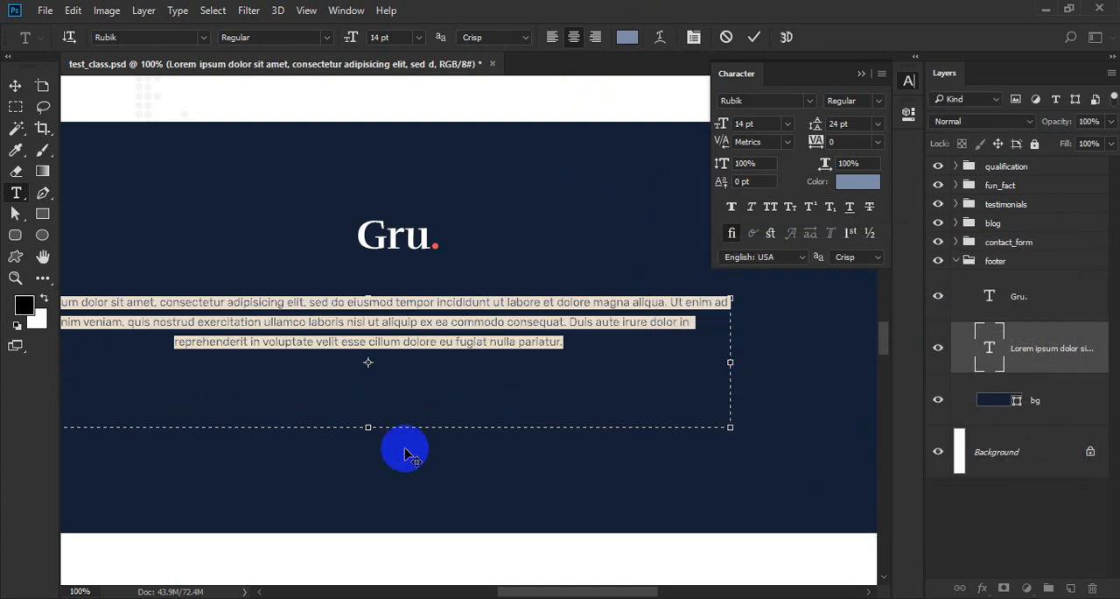
Reduce the paragraph text box's height to about 64 px around its three lines and finish editing the text.
click(406, 343)
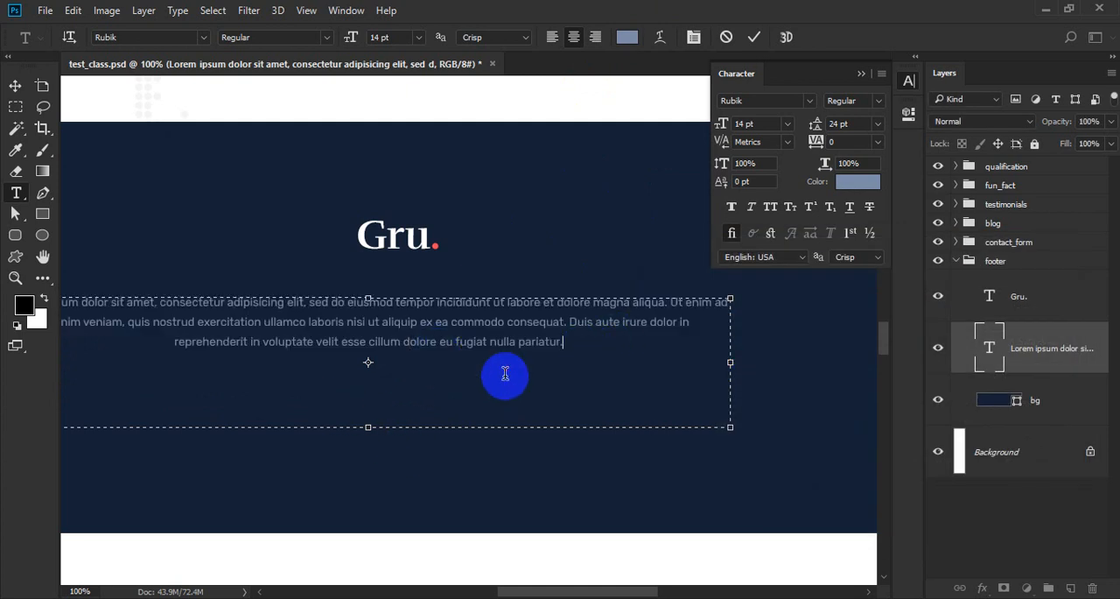
drag(377, 411, 399, 350)
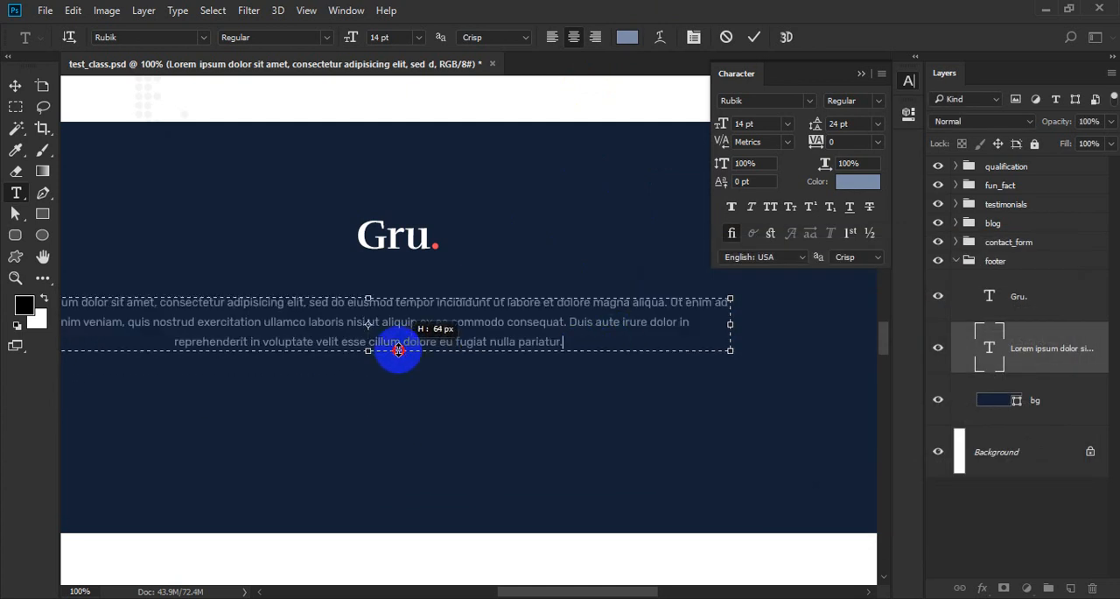
key(ctrl+Return)
key(v)
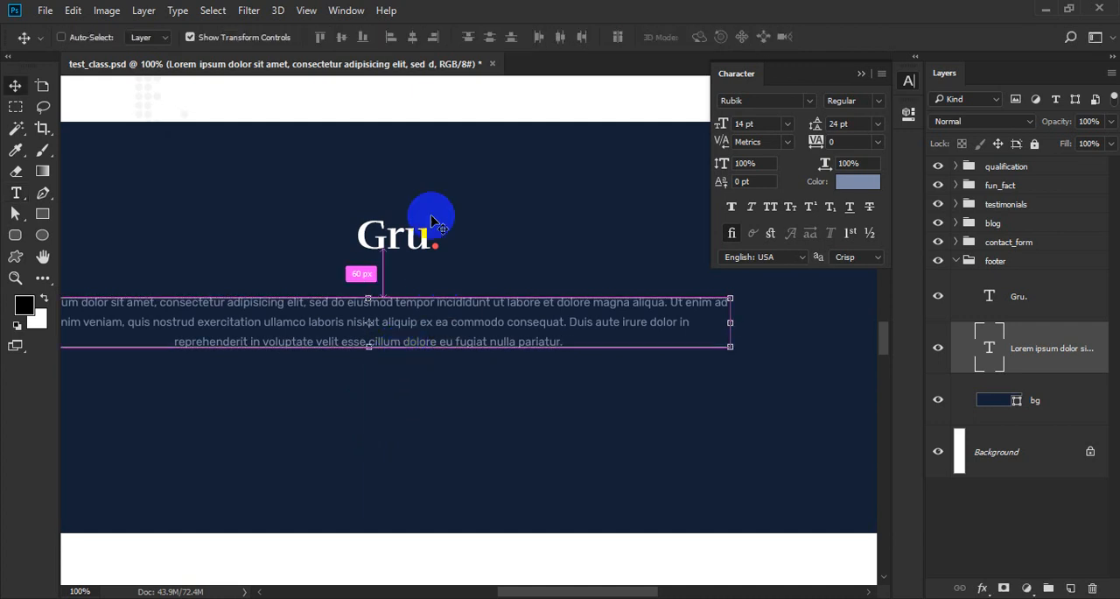
Center the footer paragraph horizontally on the canvas, in line with the Gru. logo, and clear the selection.
key(ctrl+a)
click(411, 44)
key(ctrl+d)
drag(520, 300, 545, 358)
alt+click(497, 331)
alt+click(497, 331)
ctrl+click(431, 308)
ctrl+click(432, 308)
key(t)
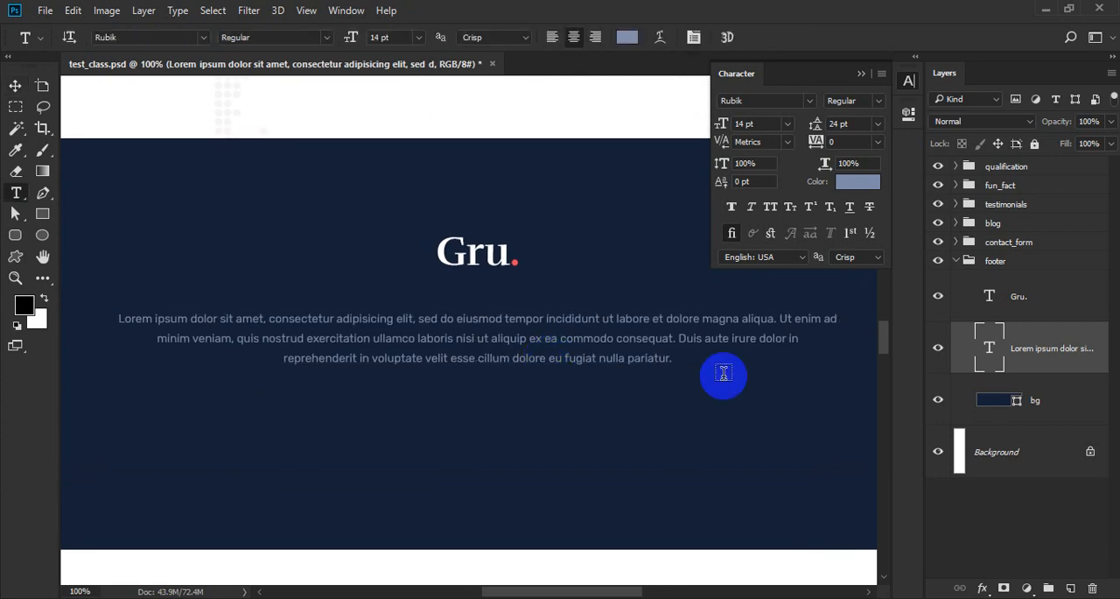
Narrow the paragraph text box evenly on both sides and break its second line before "ea commodo".
click(778, 336)
drag(836, 340, 785, 340)
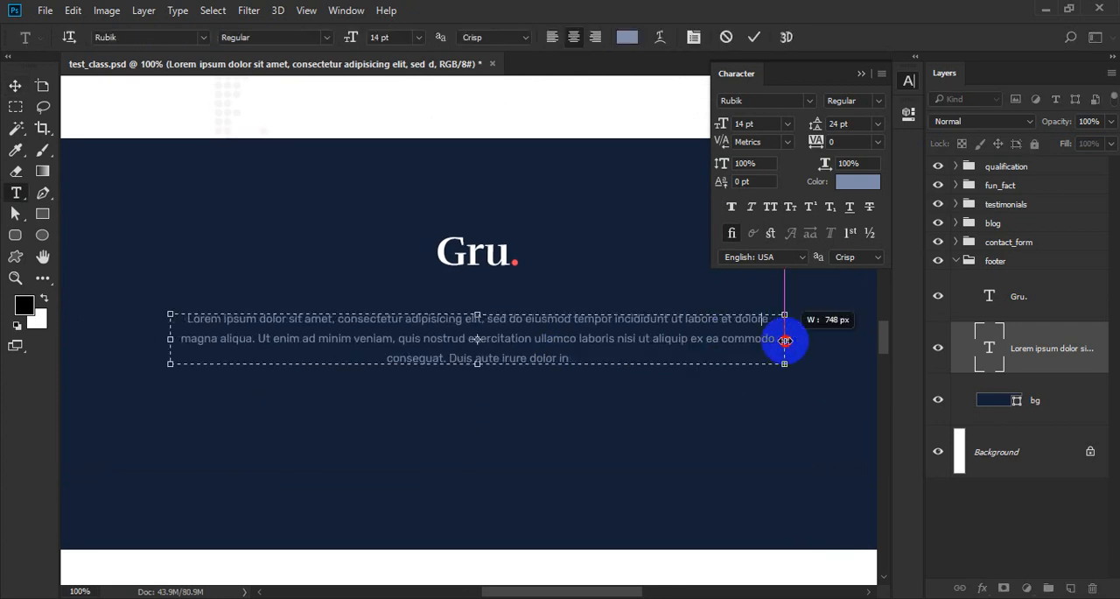
click(709, 338)
key(Return)
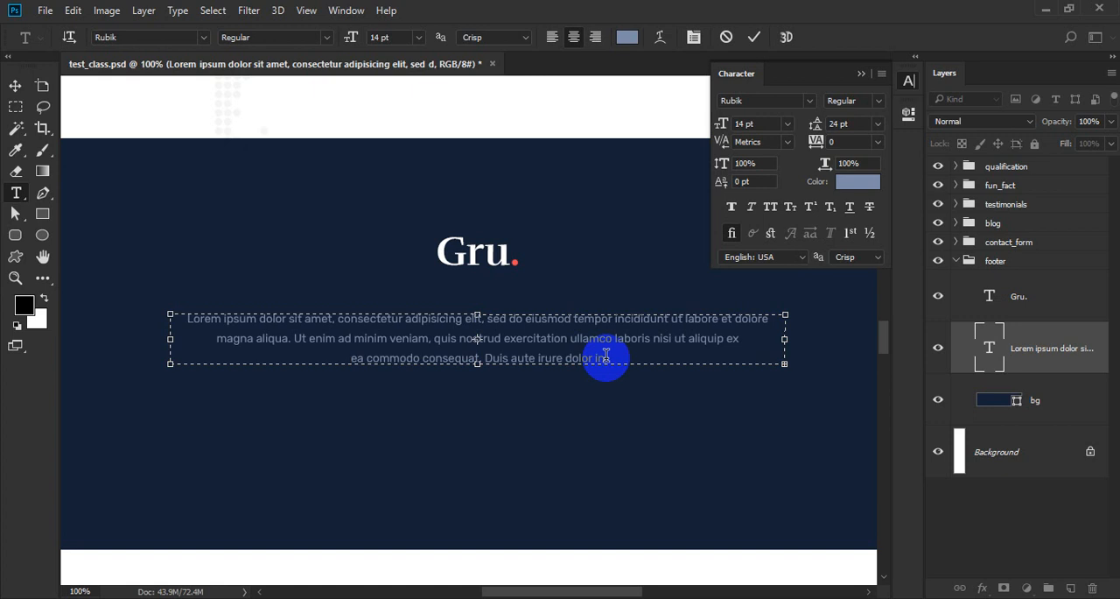
Trim the paragraph's third line to read "ea commodo consequat duis aute irure dolor in." and commit the text.
drag(606, 356, 500, 353)
key(BackSpace)
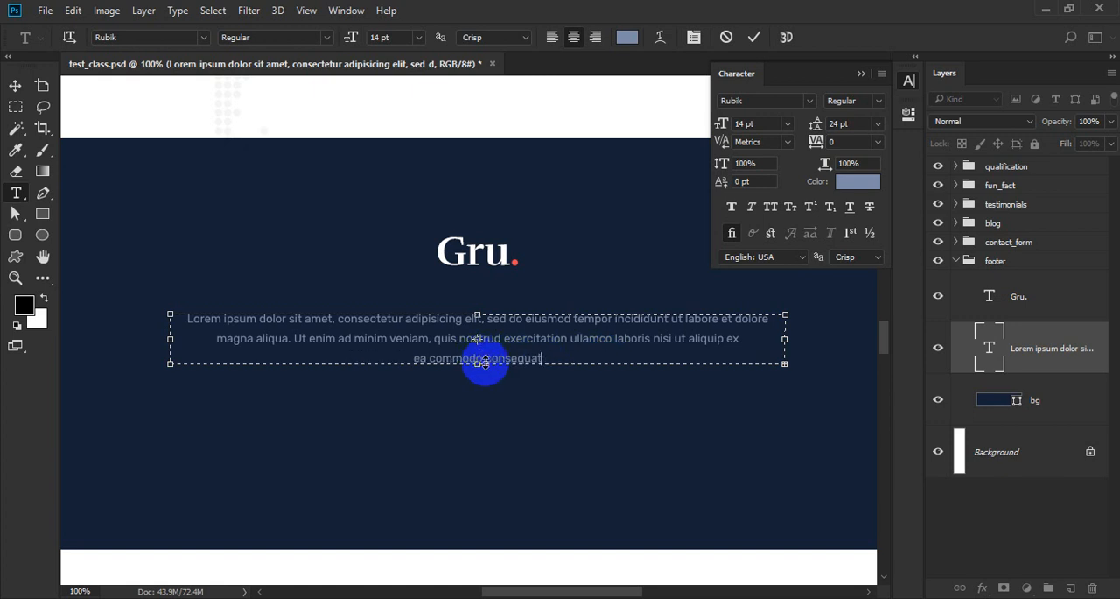
key(ctrl+z)
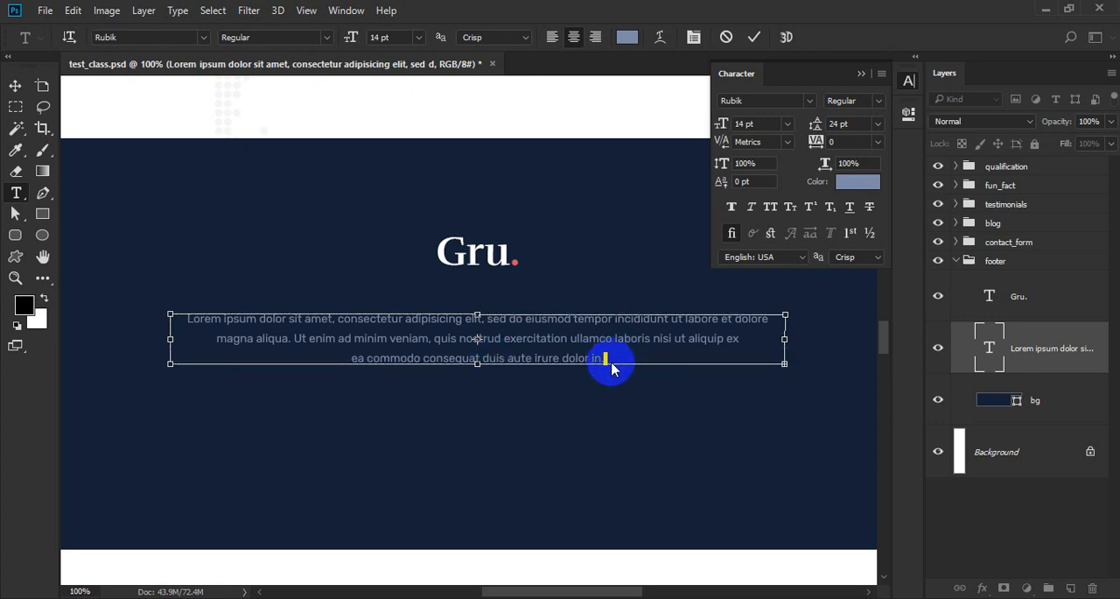
key(Delete)
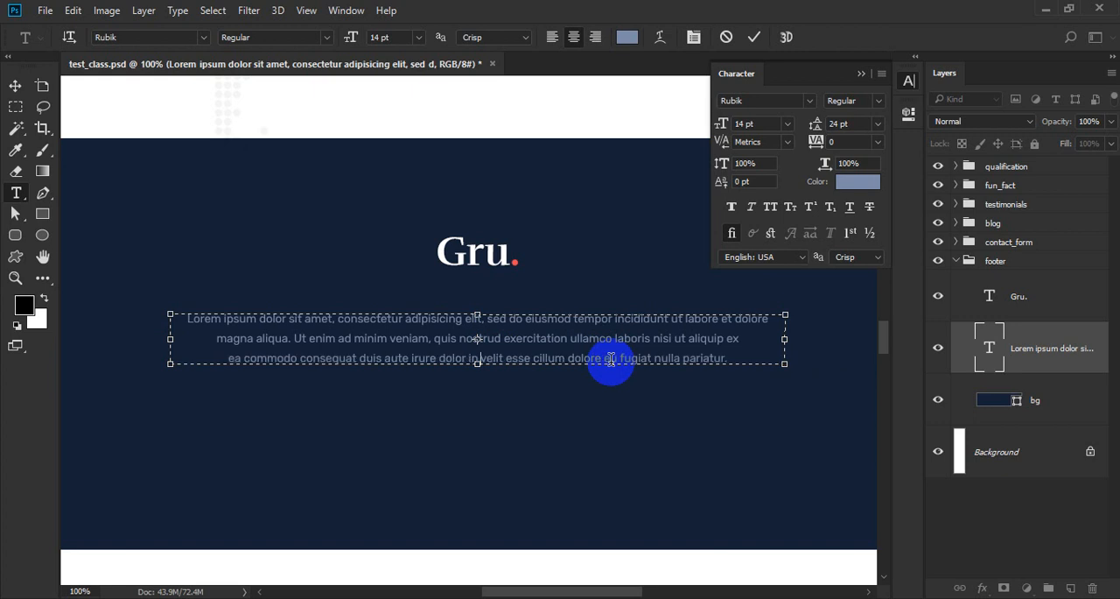
key(shift+End)
key(BackSpace)
key(BackSpace)
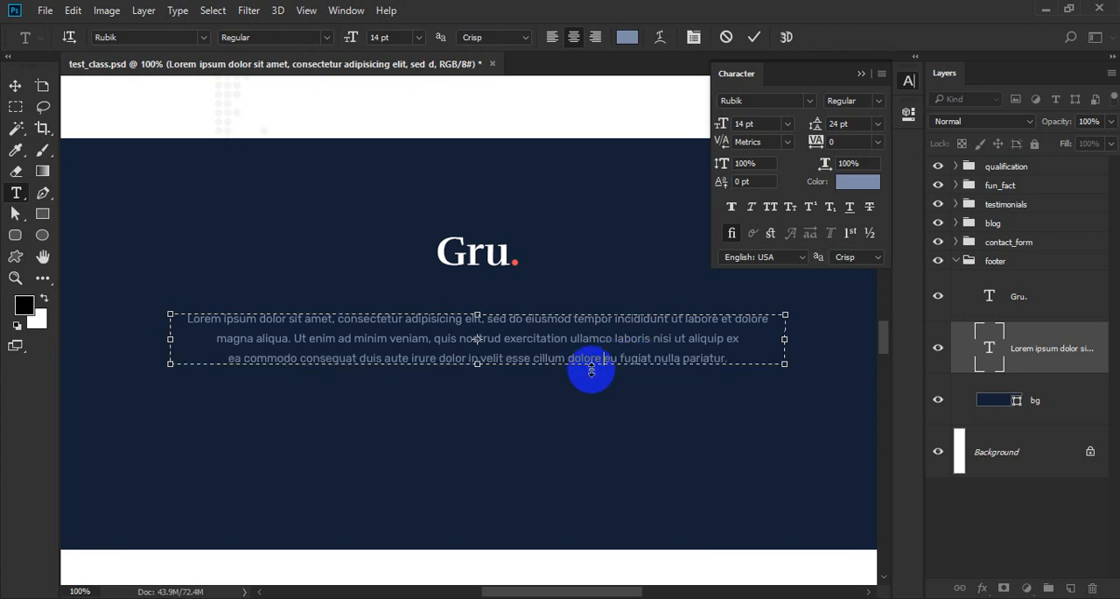
text(.)
key(ctrl+Return)
key(v)
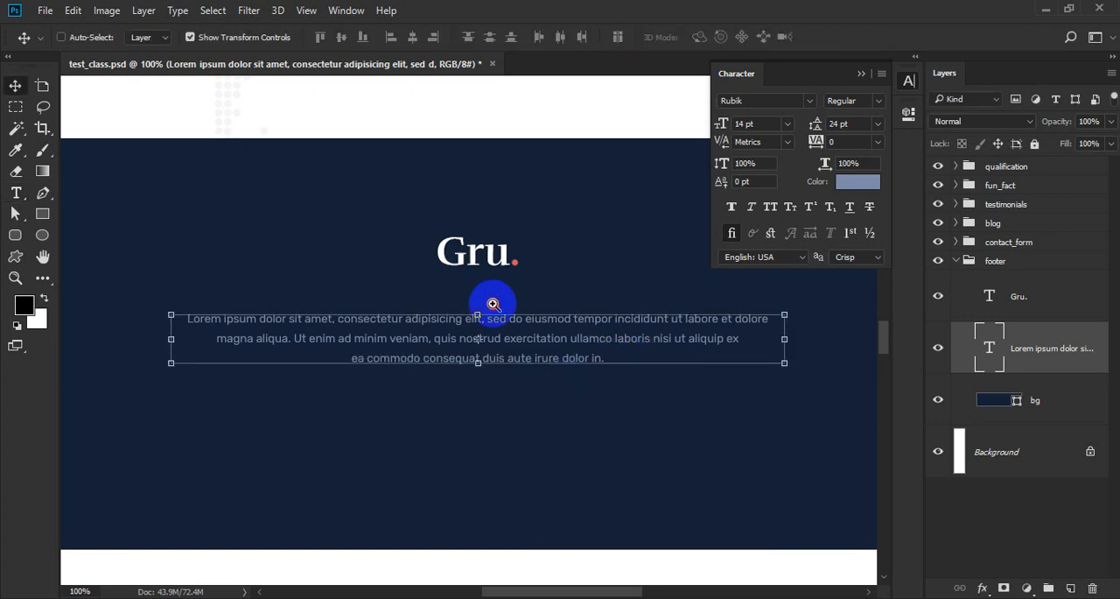
Move the footer paragraph up so it sits 50 px below the Gru. logo.
scroll(516, 328, up, 4)
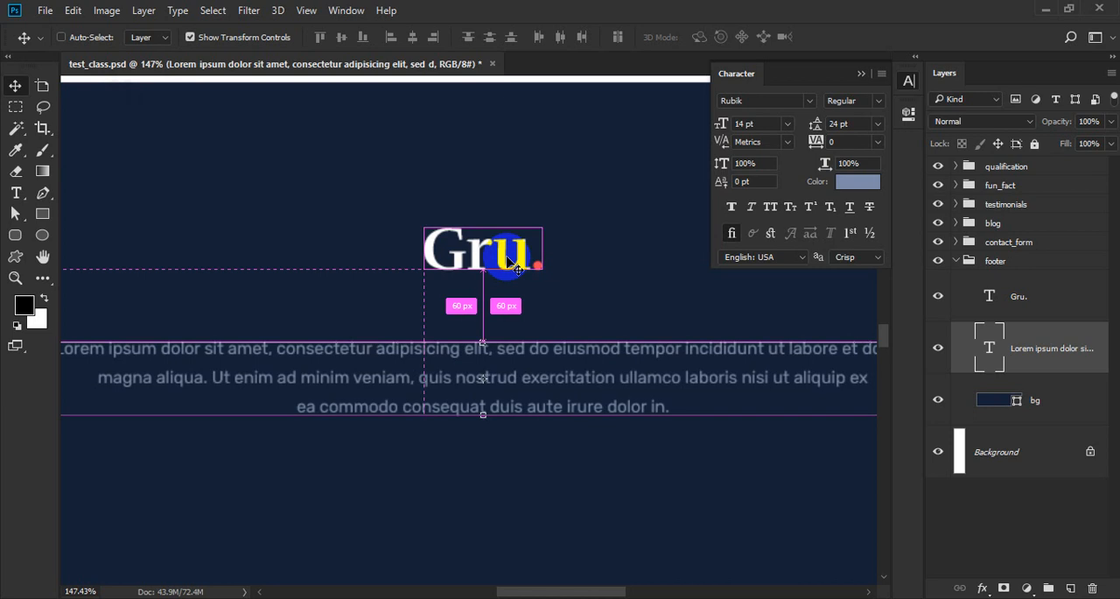
scroll(502, 262, down, 4)
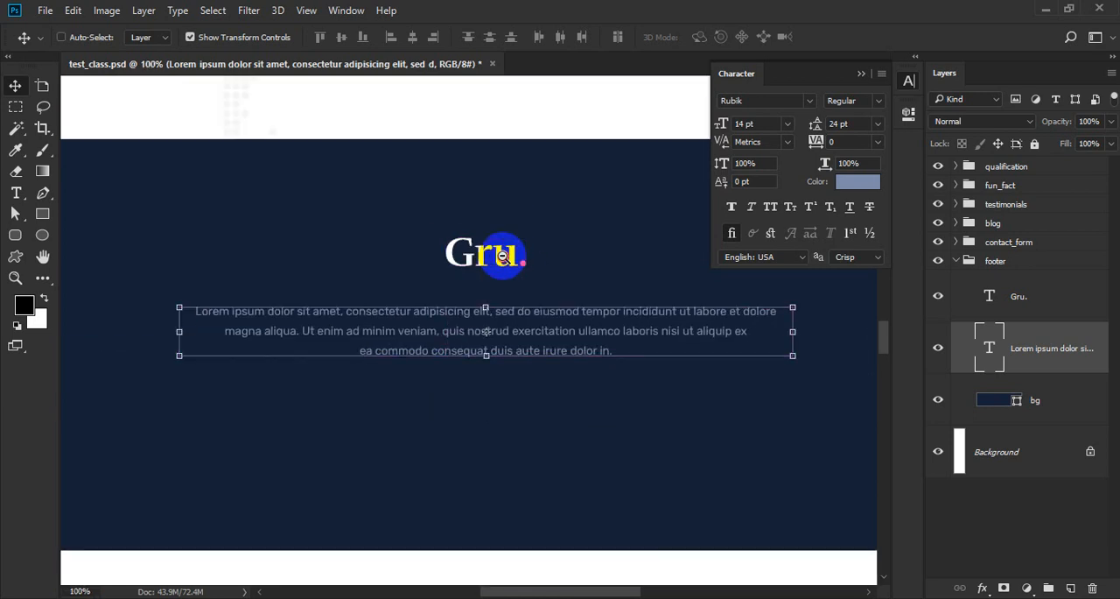
scroll(505, 251, down, 1)
scroll(517, 320, up, 2)
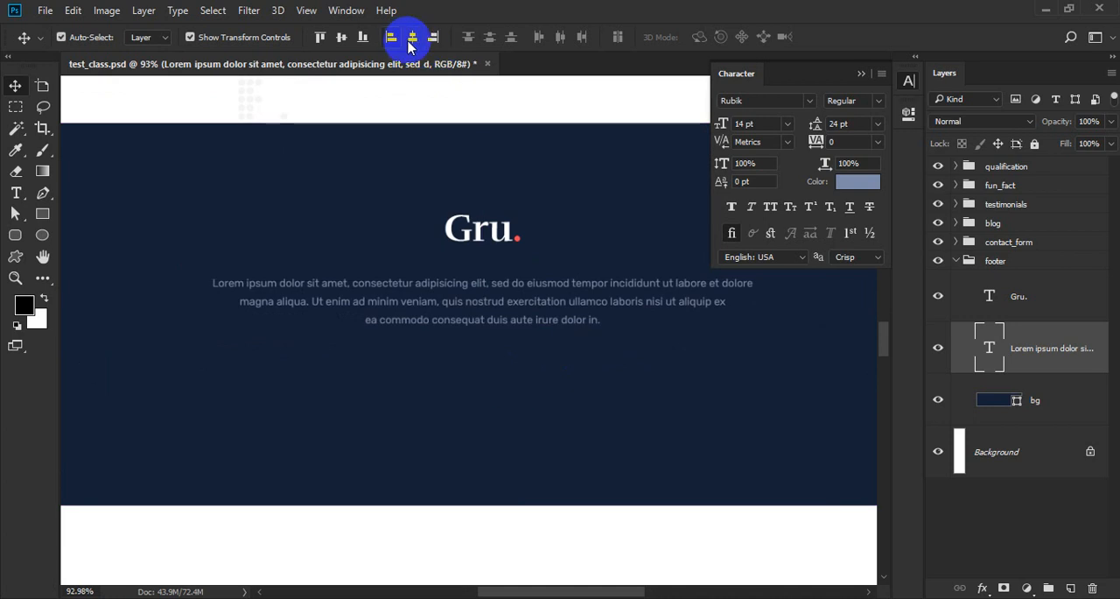
Create a layer group named social inside the footer group, between the paragraph and the bg layer.
click(1063, 305)
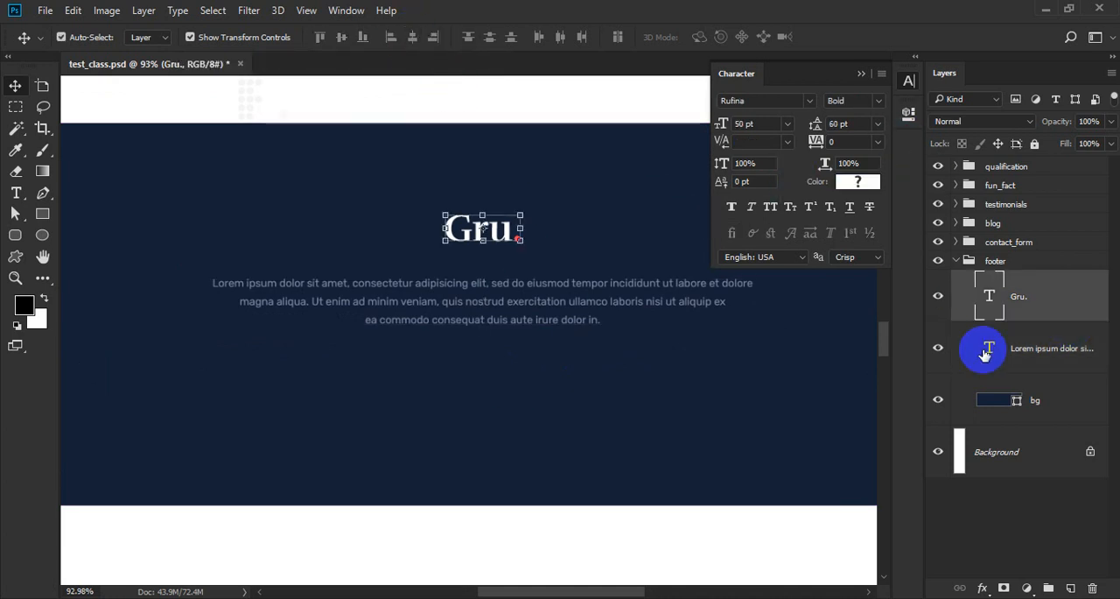
click(1020, 348)
click(1048, 587)
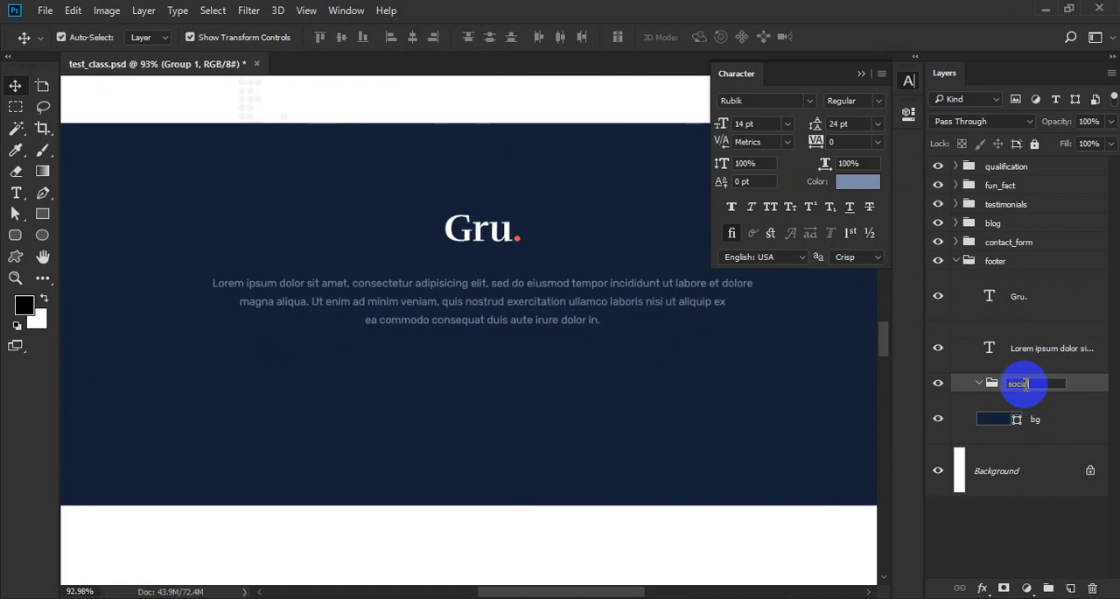
Create a 60 × 60 px rectangle below the footer paragraph inside the social group.
key(u)
click(440, 374)
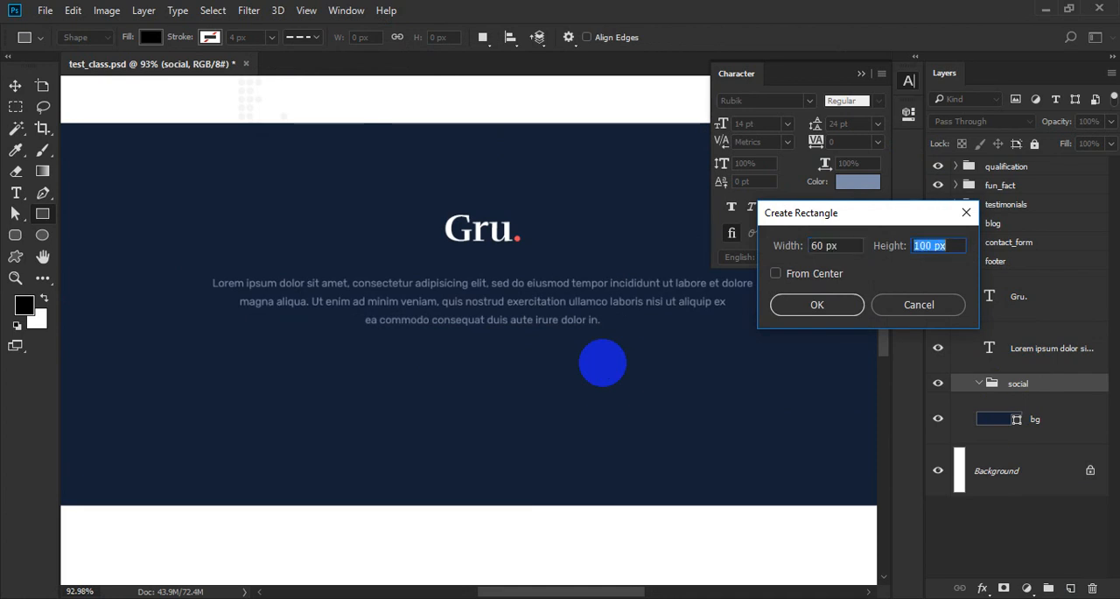
key(Return)
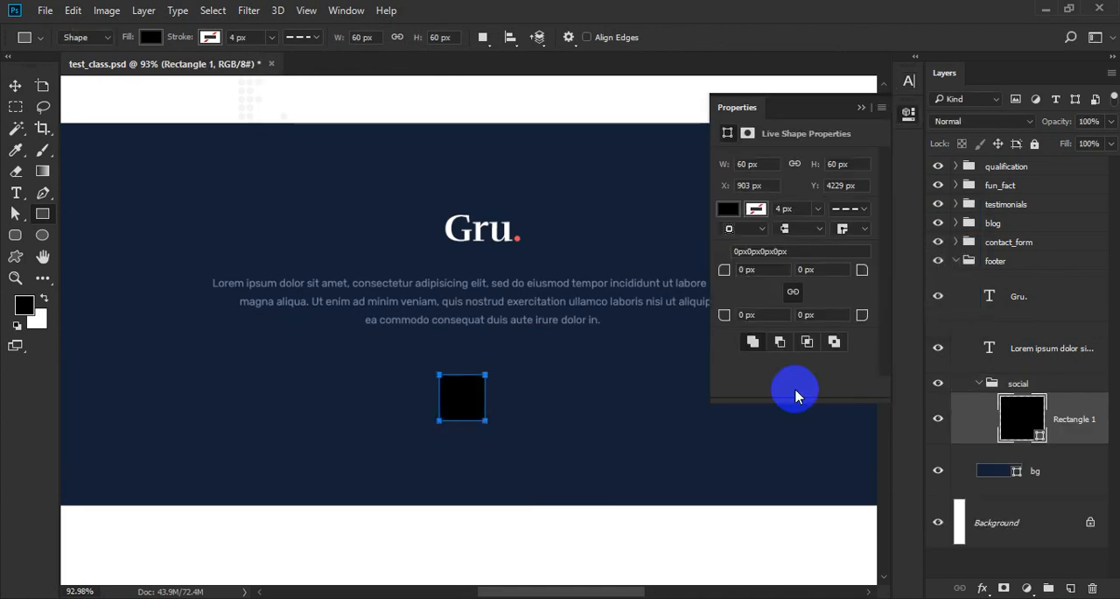
Put the square in its own group named 1 and rename the rectangle layer to bg.
key(ctrl+g)
click(1051, 401)
double_click(1051, 401)
text(1)
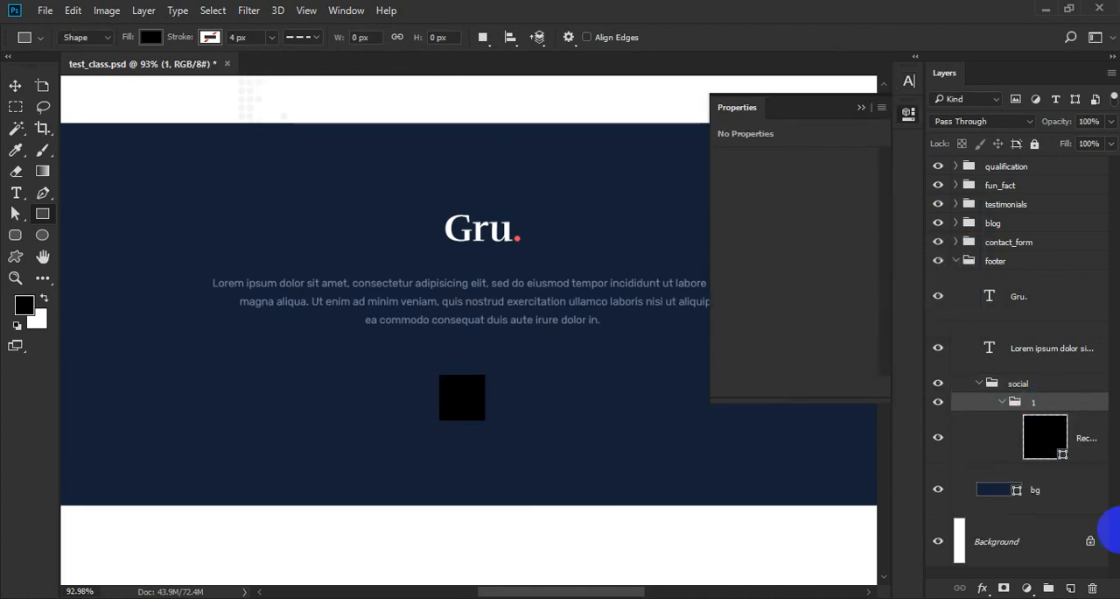
key(Return)
click(1085, 439)
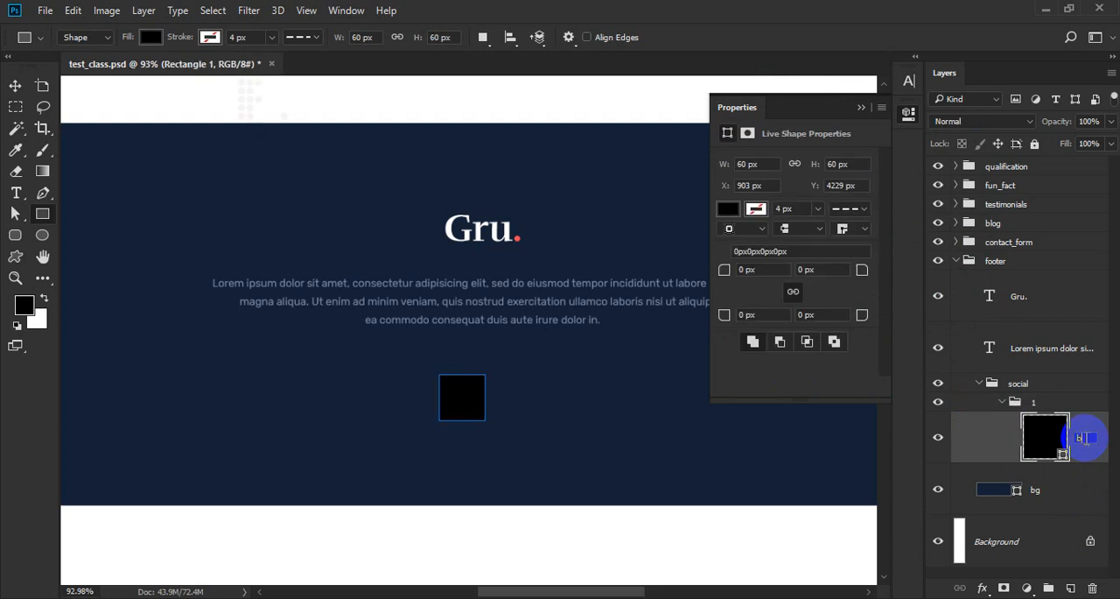
Fill the small square with #1f2e47 and round all its corners to 30 px to make a circle.
double_click(1043, 438)
click(570, 380)
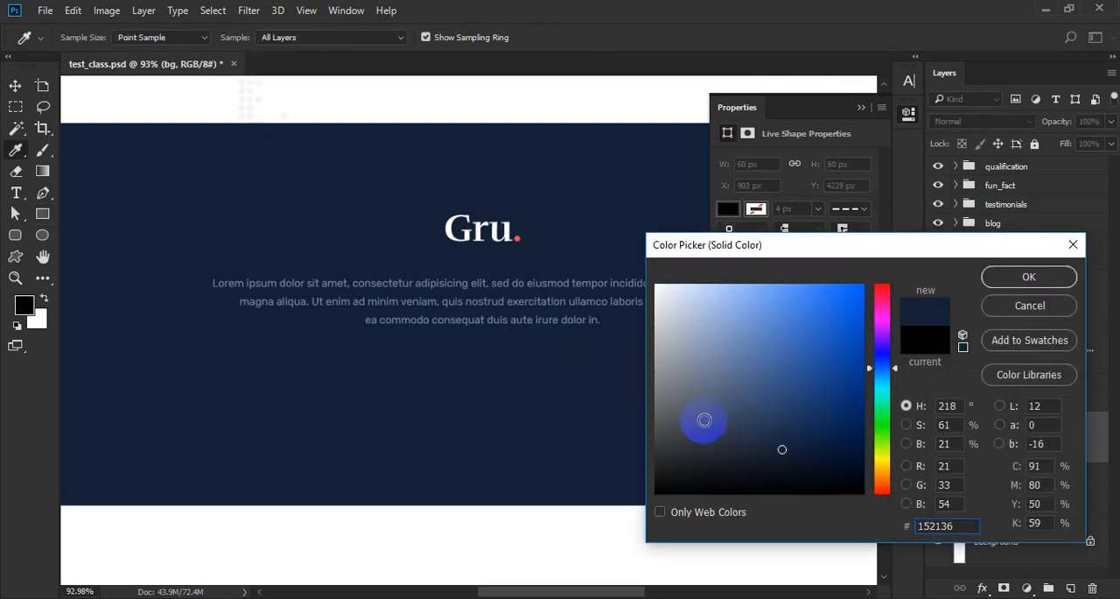
drag(777, 442, 771, 435)
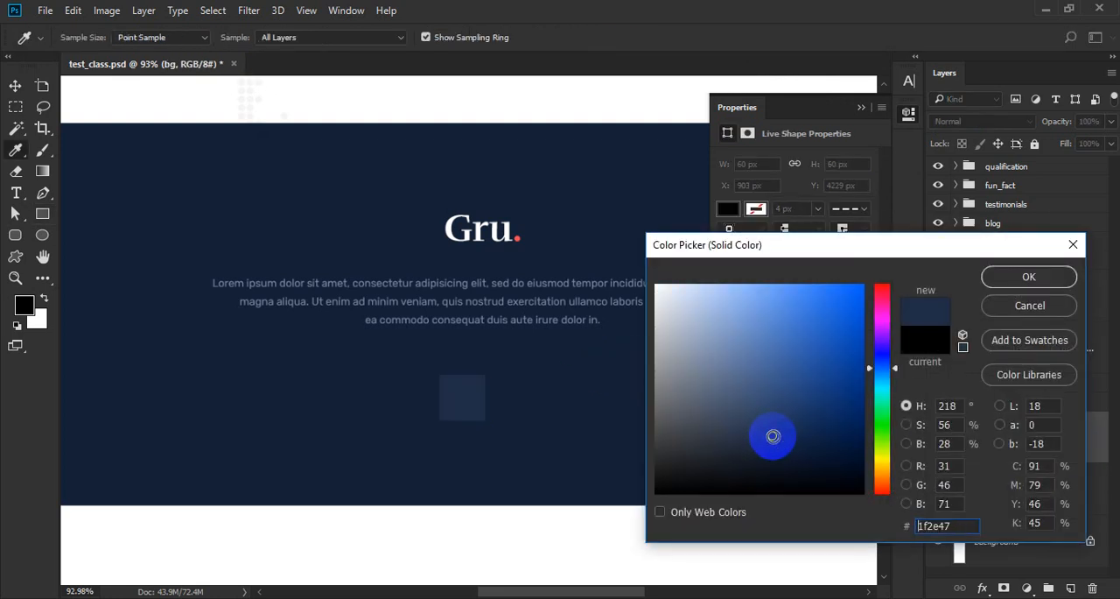
key(Return)
click(769, 314)
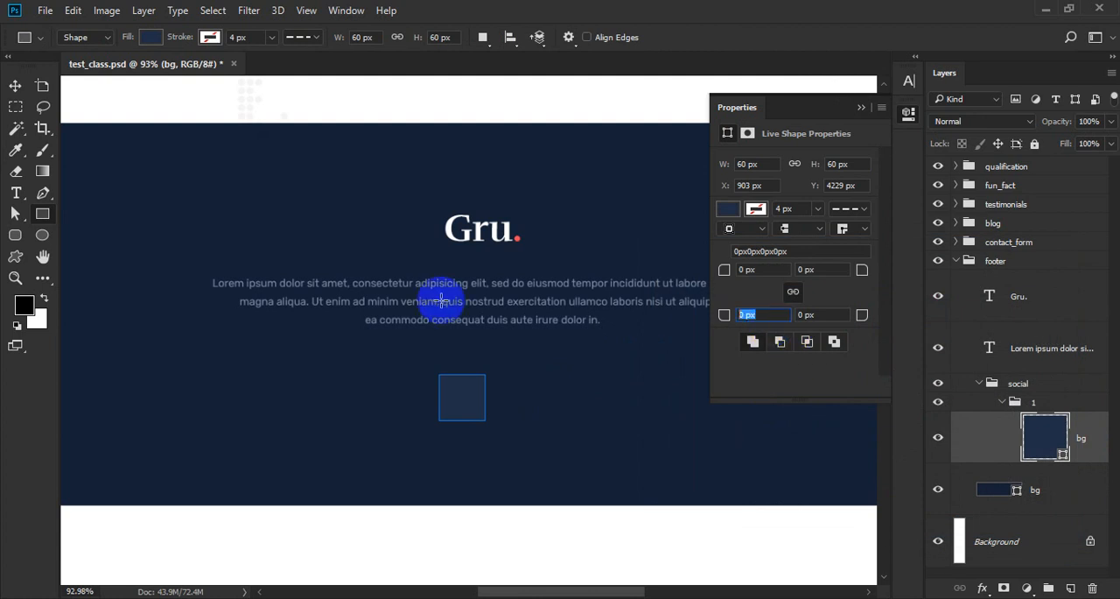
key(Return)
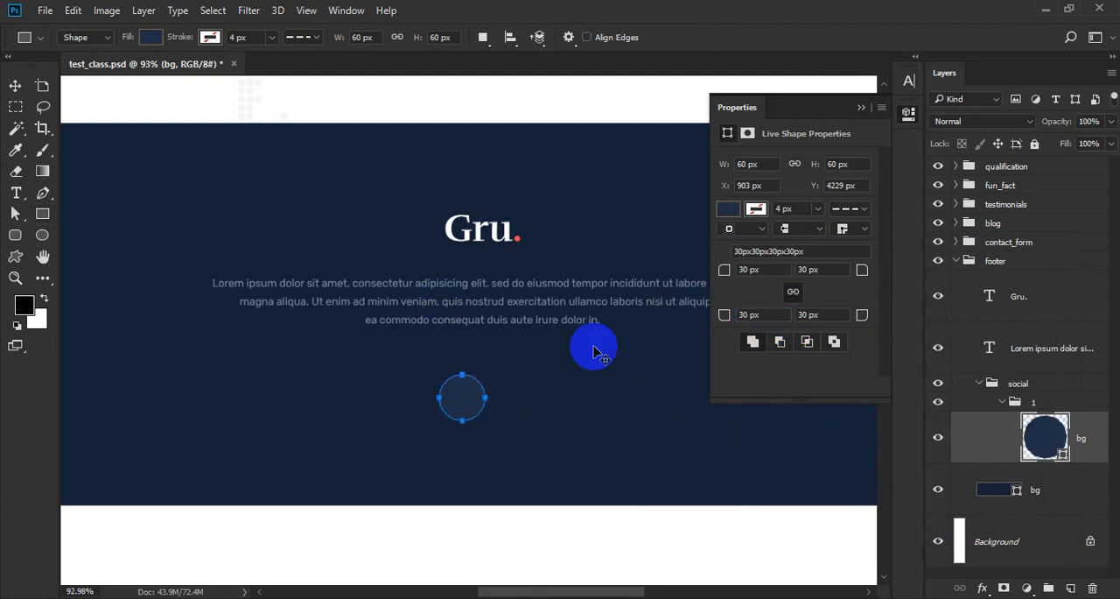
Nudge the circle up so it sits 50 px below the footer paragraph.
key(v)
scroll(562, 425, up, 3)
key(ctrl)
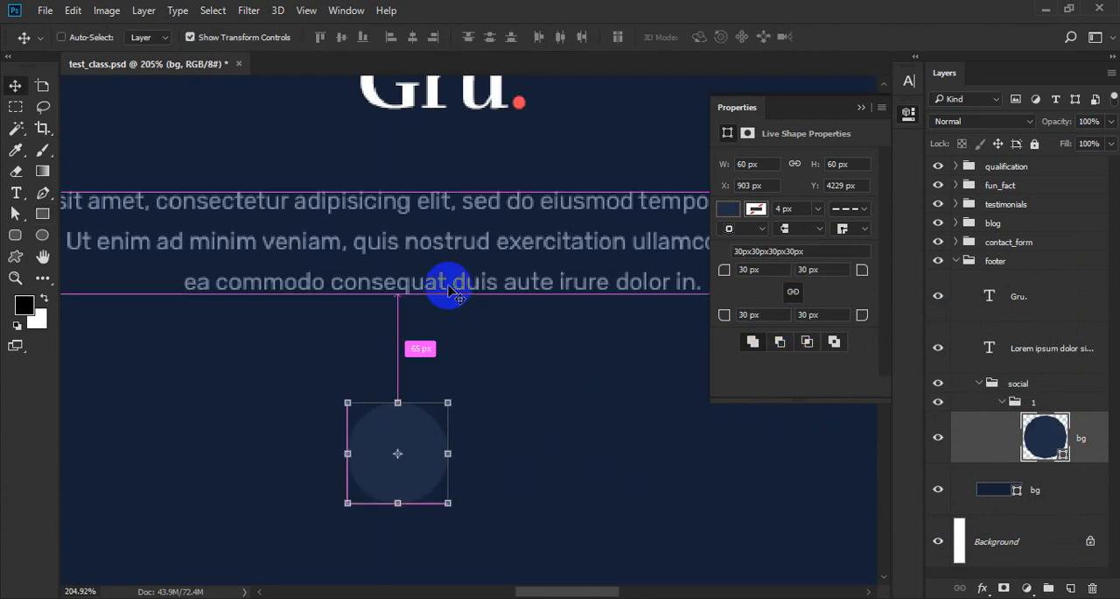
key(Up)
key(Up)
key(Up)
key(Up)
key(Up)
key(Up)
key(Up)
key(Up)
key(Up)
key(Up)
key(Up)
key(Up)
key(Up)
key(Up)
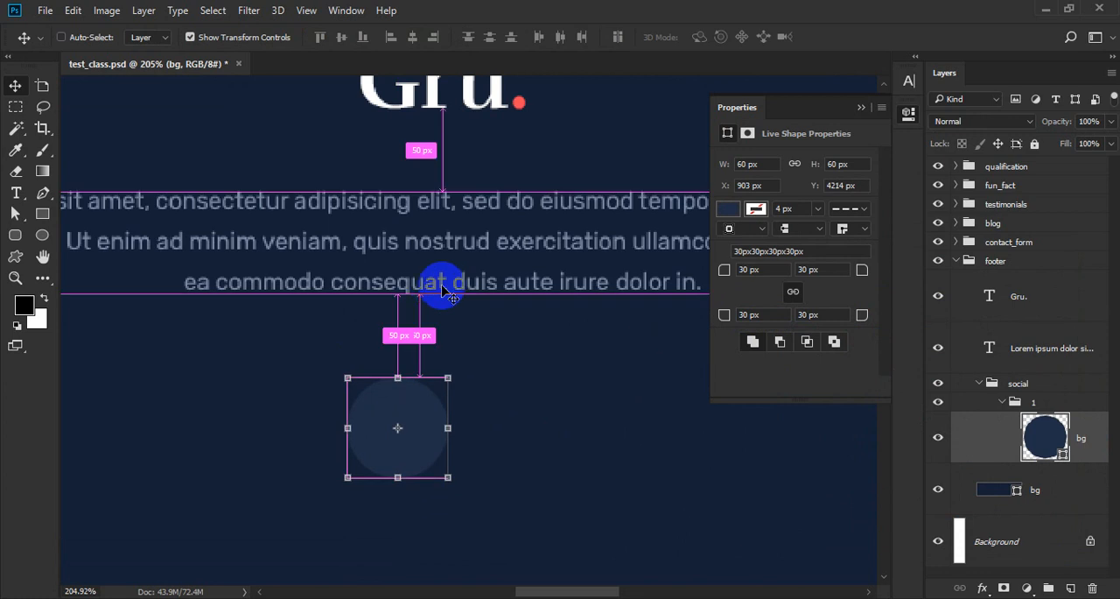
Add a text layer reading facebook-f over the circle in group 1.
scroll(431, 283, down, 5)
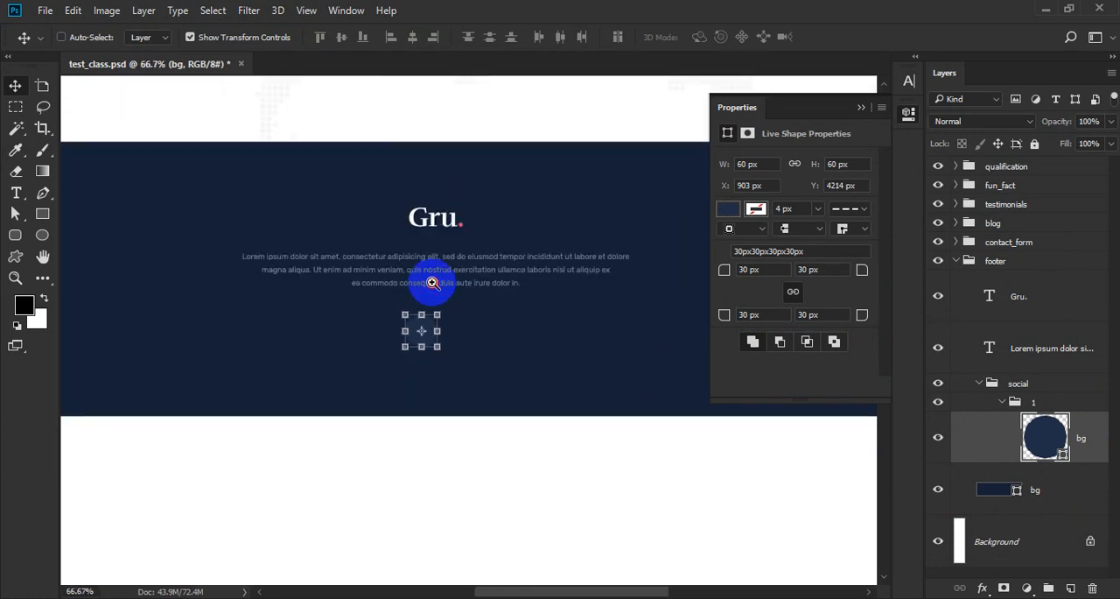
scroll(430, 283, up, 3)
ctrl+click(450, 373)
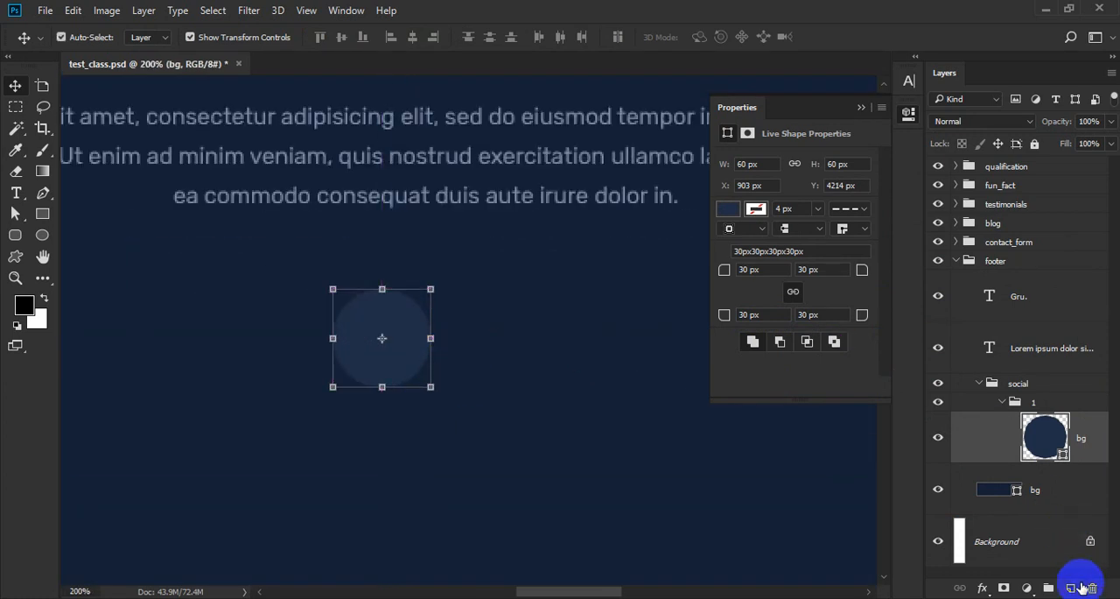
click(1070, 587)
key(t)
click(378, 339)
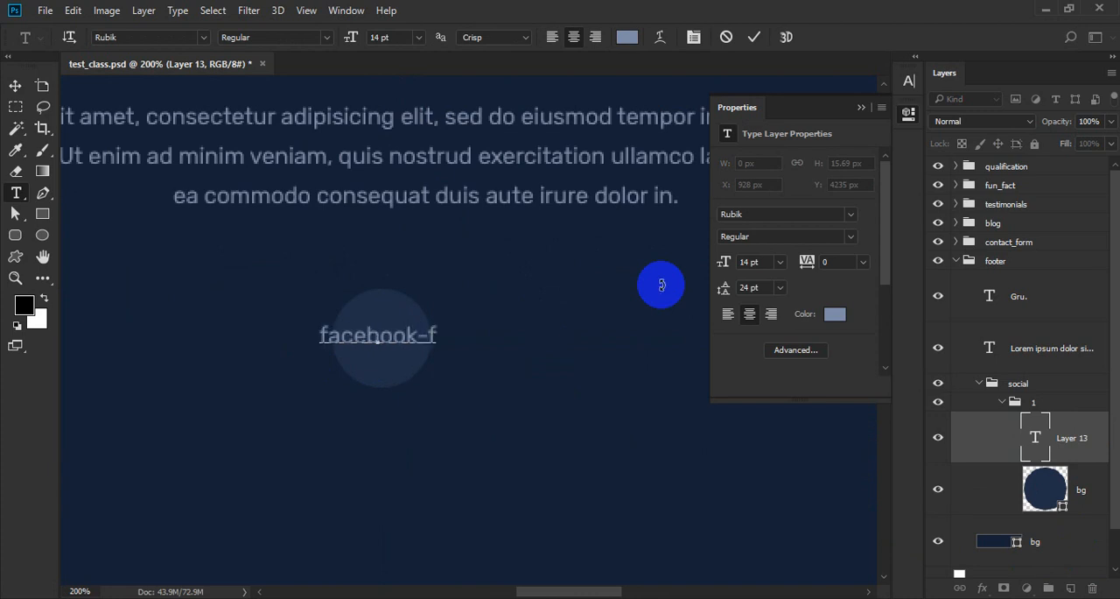
Set the facebook-f text's font to Font Awesome 5 Brands Regular.
key(ctrl+a)
click(166, 37)
text(f)
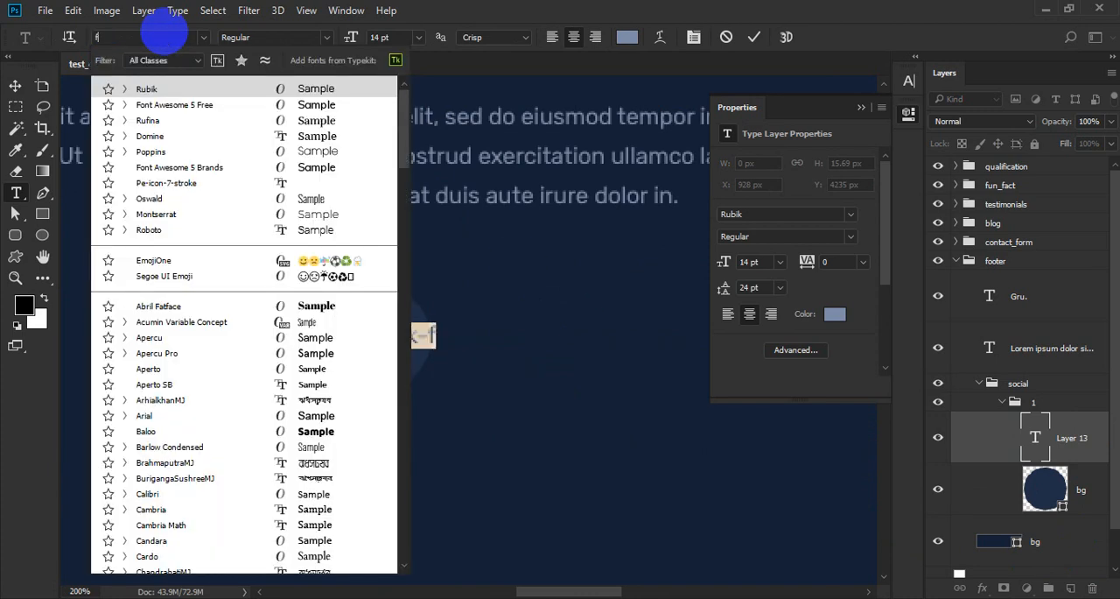
text(ont)
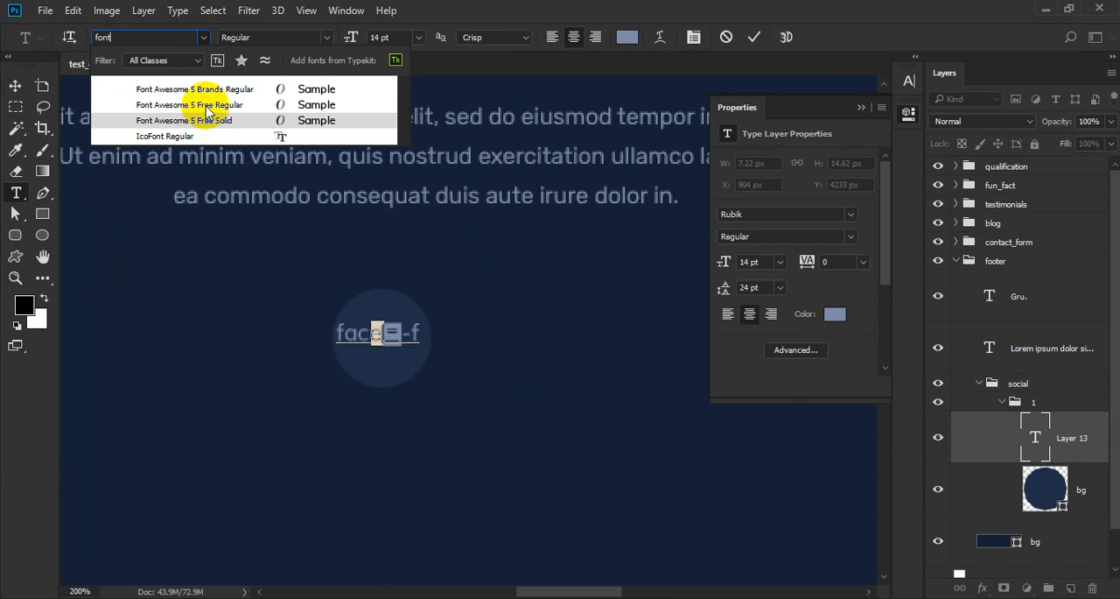
click(213, 91)
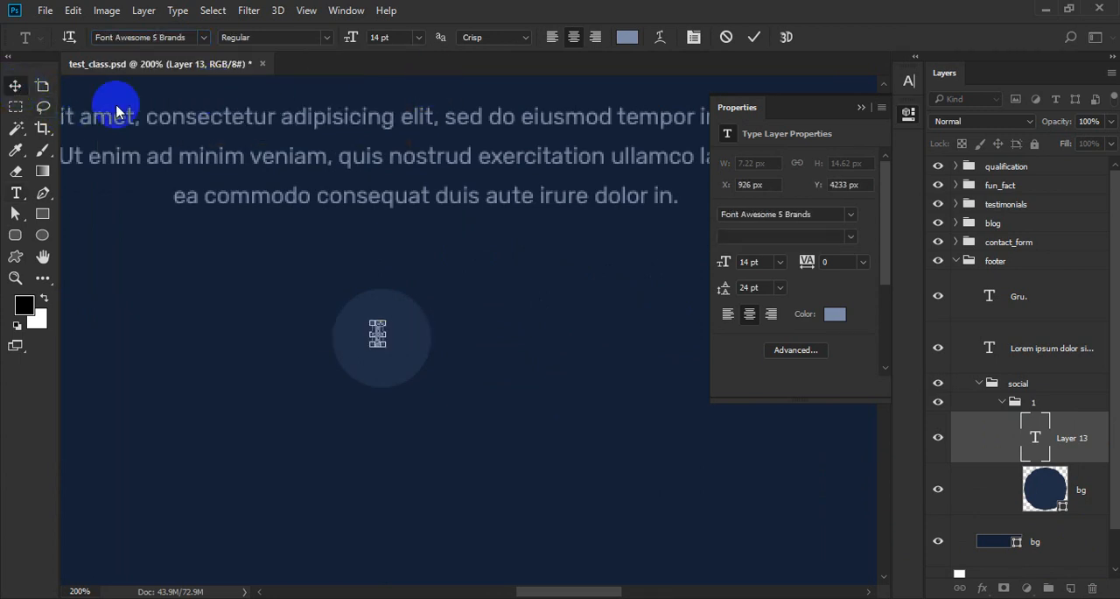
Center the Facebook icon vertically and horizontally on its circle.
click(16, 87)
ctrl+click(1046, 487)
click(341, 37)
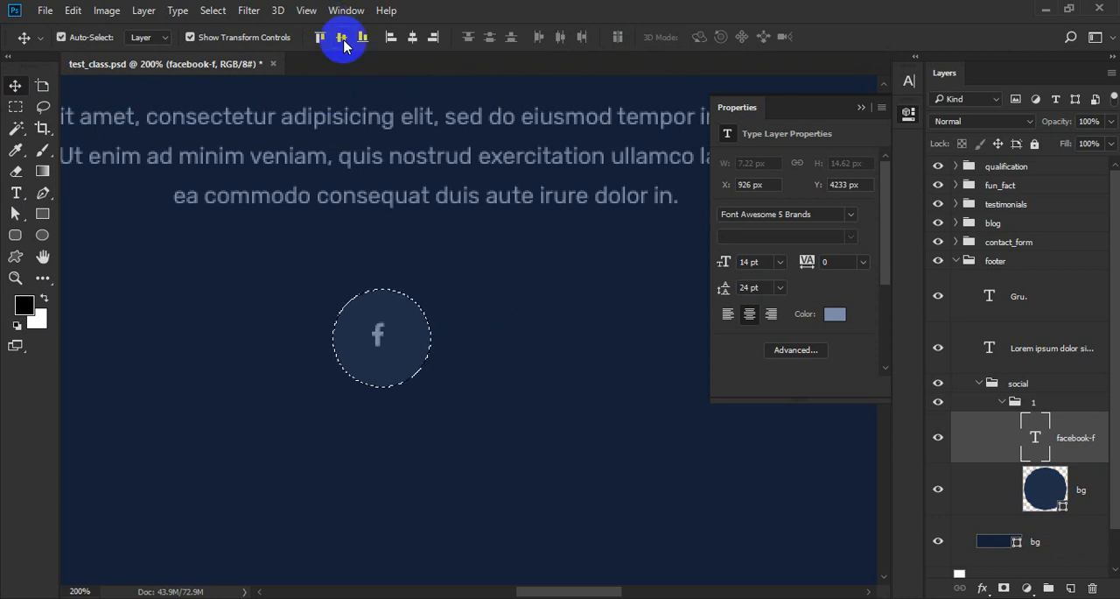
click(412, 37)
key(ctrl+d)
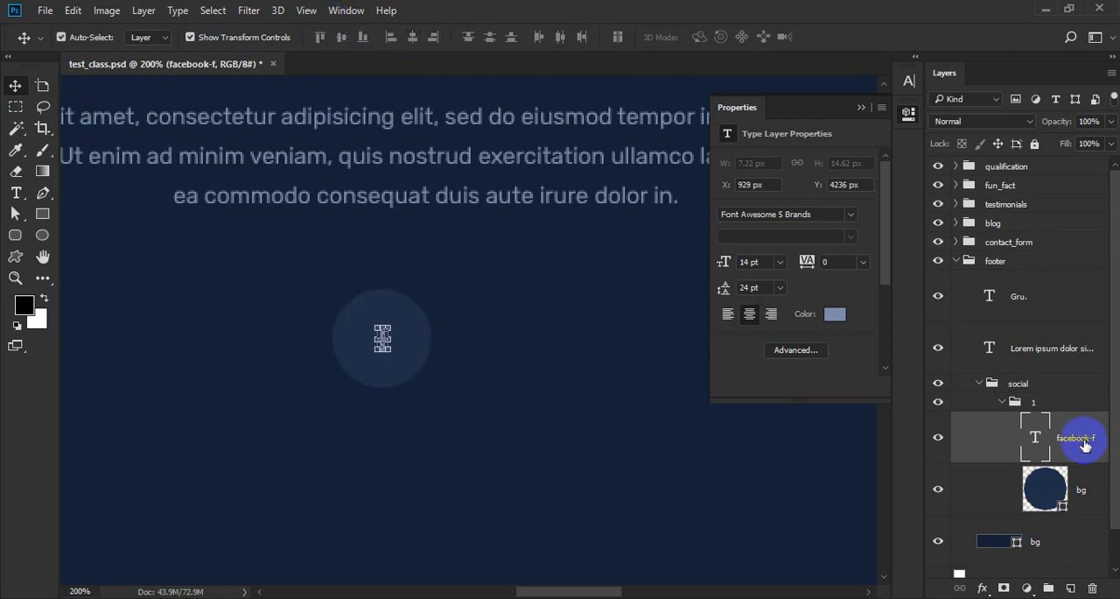
Duplicate group 1, name the duplicate 2 and place it 10 px to the right of the first circle.
click(1021, 400)
click(1003, 402)
key(ctrl+j)
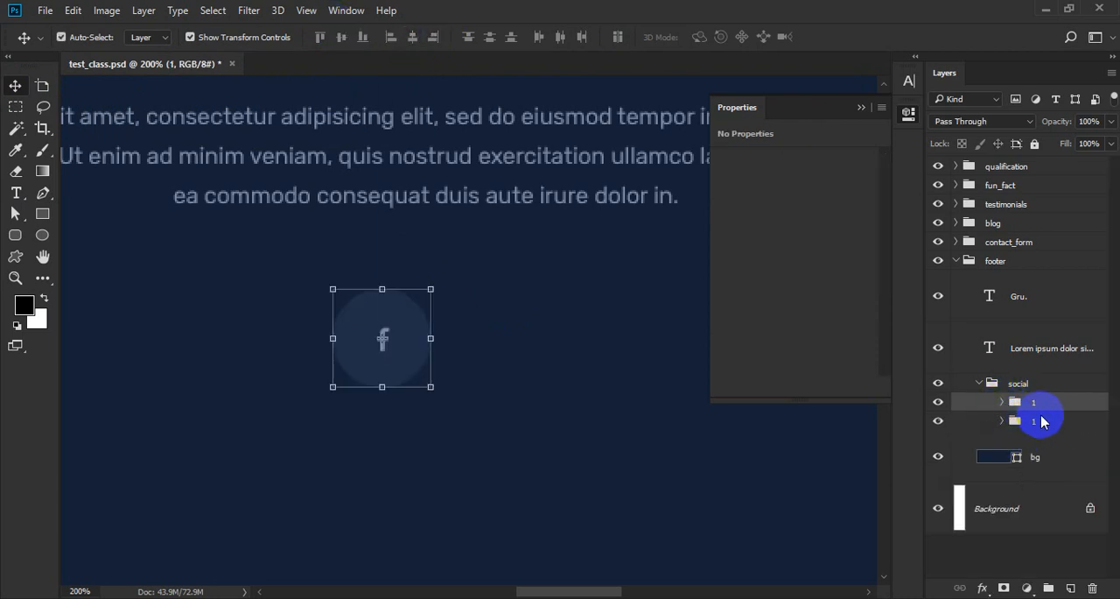
click(1032, 423)
ctrl+drag(372, 448, 499, 451)
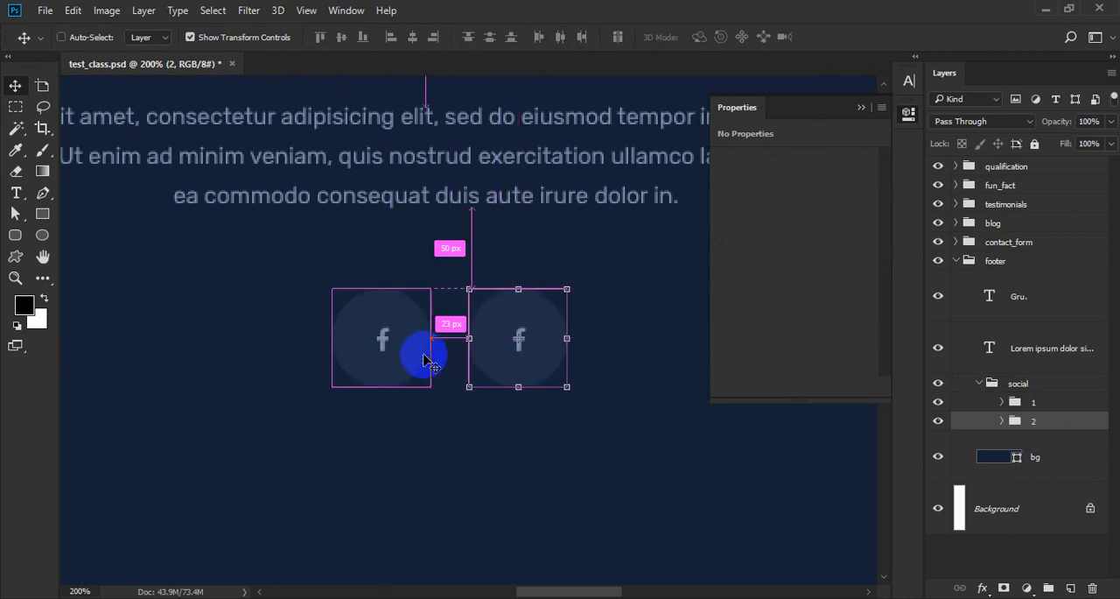
key(ctrl+Left)
key(ctrl+Left)
key(ctrl+Left)
key(ctrl+shift+Left)
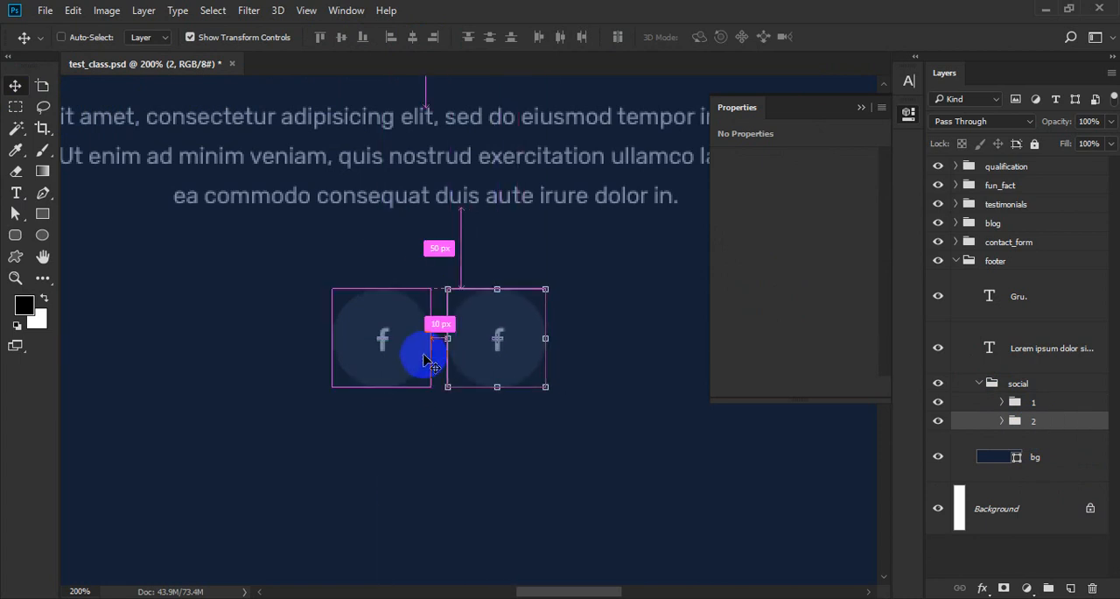
Replace the second circle's icon text with twitter and collapse its group.
double_click(495, 340)
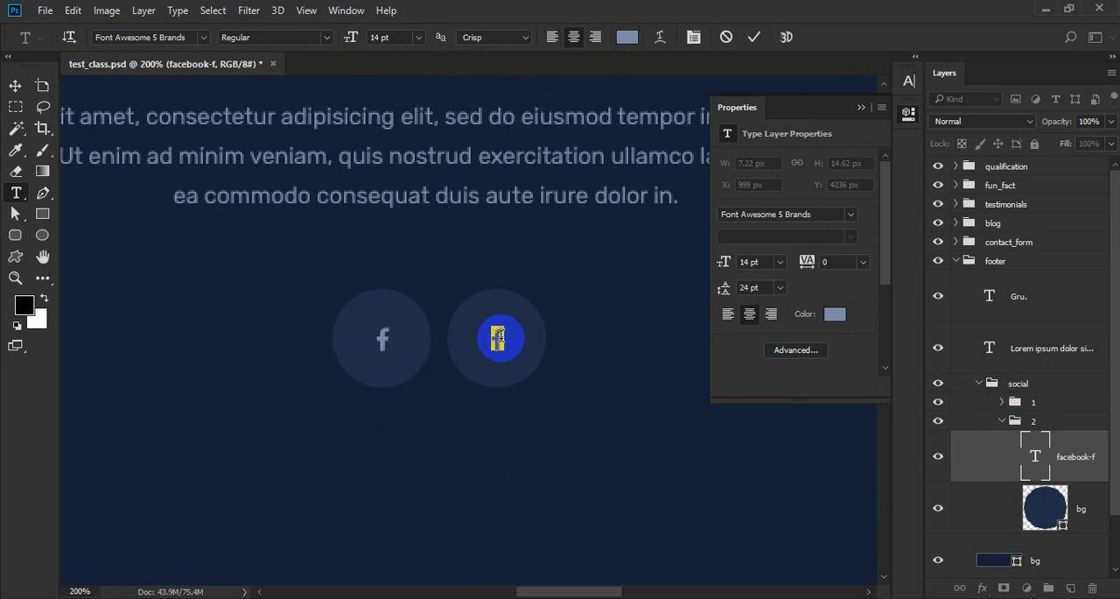
key(ctrl+Return)
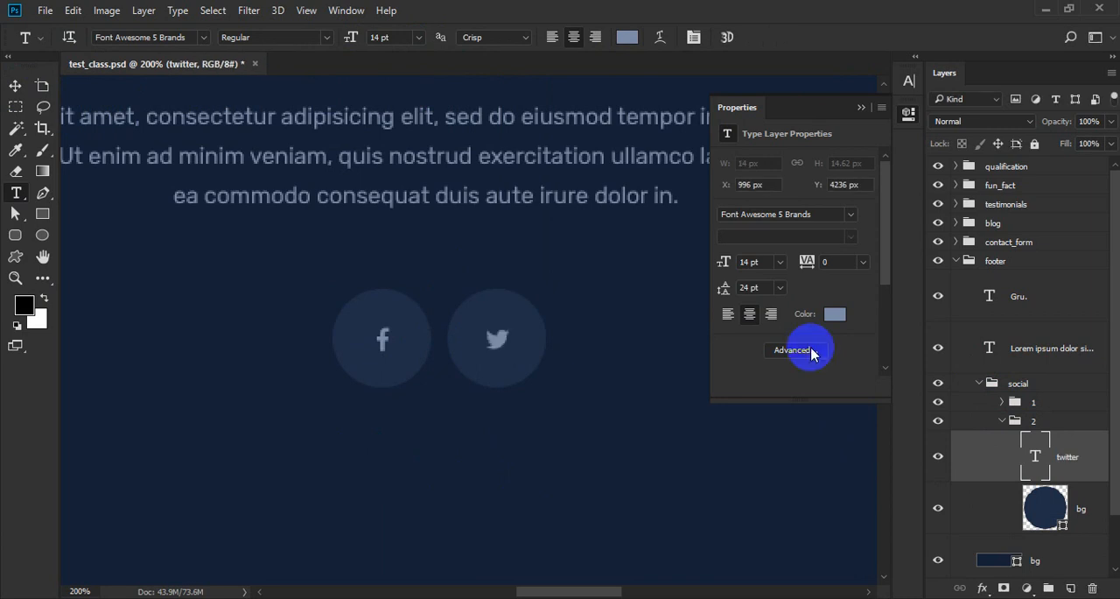
key(v)
click(1003, 420)
Duplicate groups 1 and 2 and place the copies to the right of the Twitter circle with matching spacing.
ctrl+click(1043, 404)
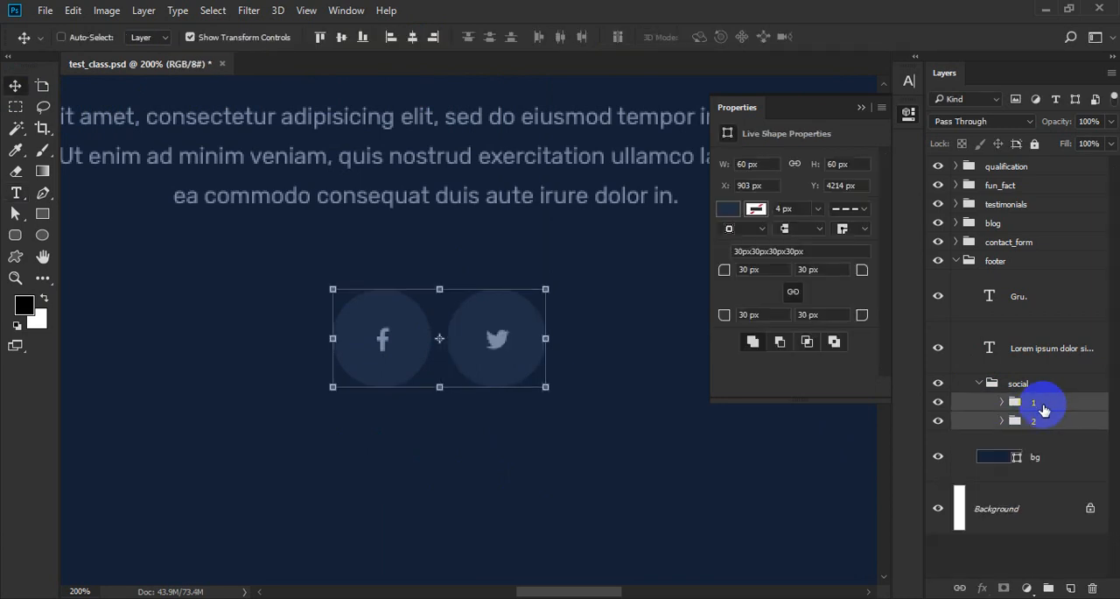
key(ctrl+j)
click(1046, 445)
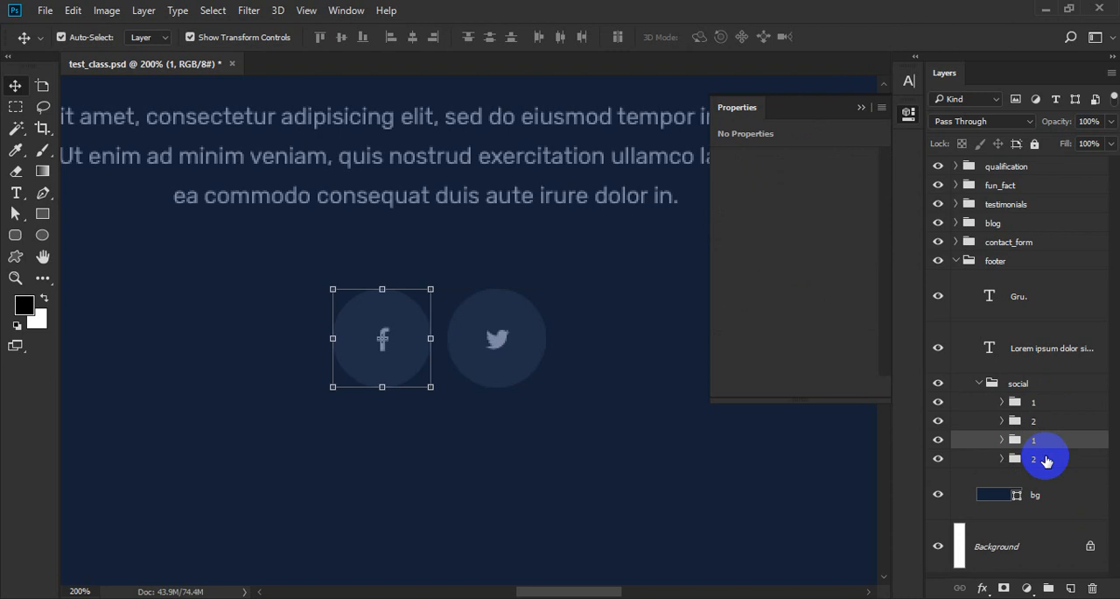
ctrl+click(1047, 459)
drag(368, 435, 455, 375)
key(Right)
key(shift+Left)
alt+click(530, 318)
key(t)
click(441, 333)
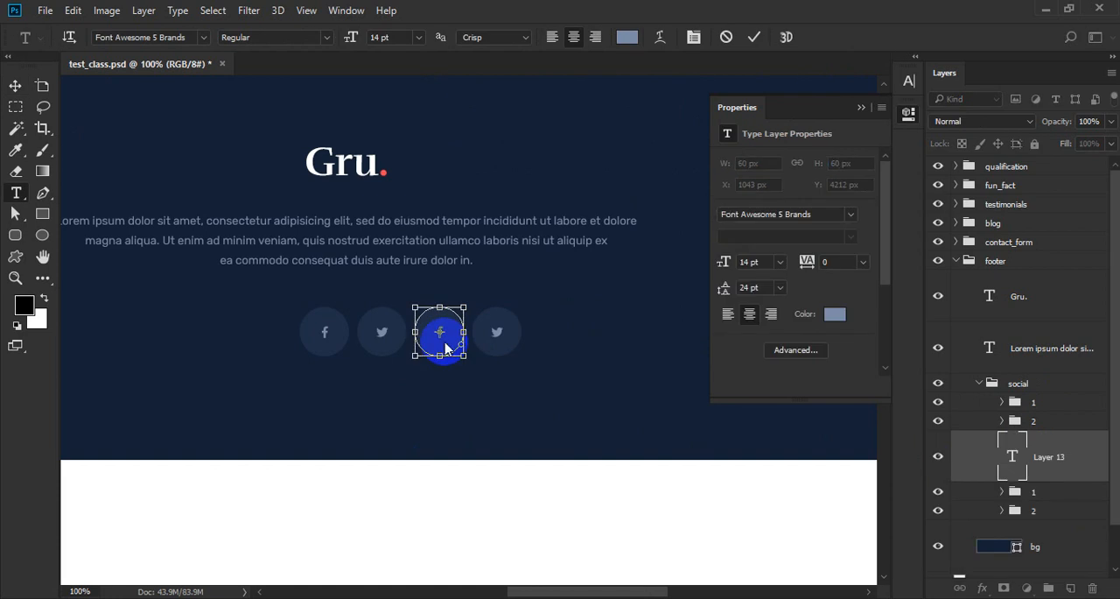
key(Escape)
key(v)
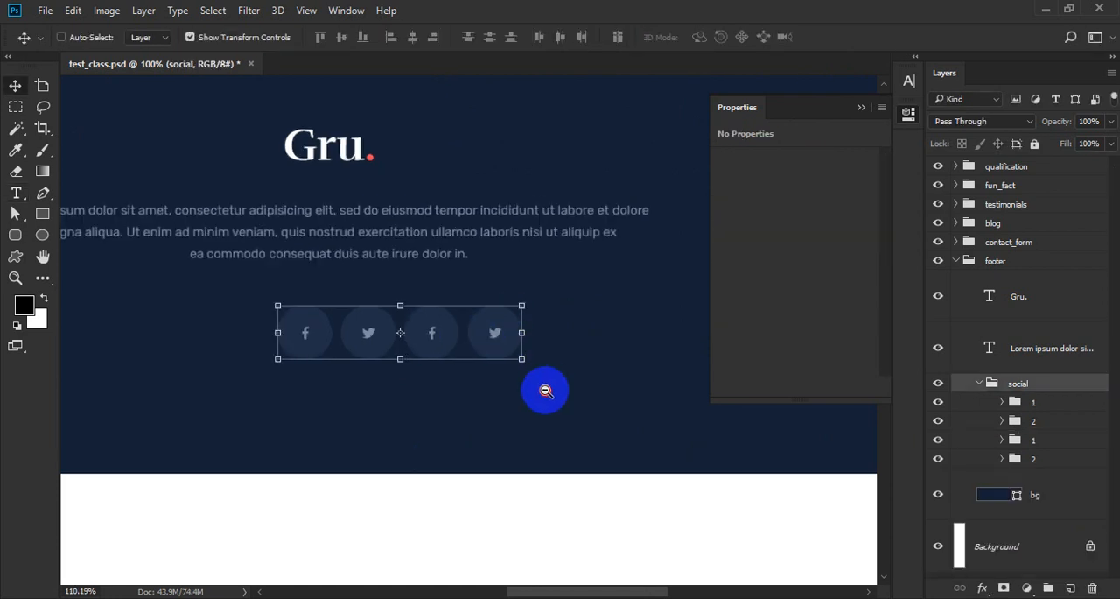
Duplicate the fourth circle's group and place the copy as a fifth circle at the end of the row, evenly spaced.
scroll(546, 393, up, 1)
click(1054, 464)
key(ctrl+j)
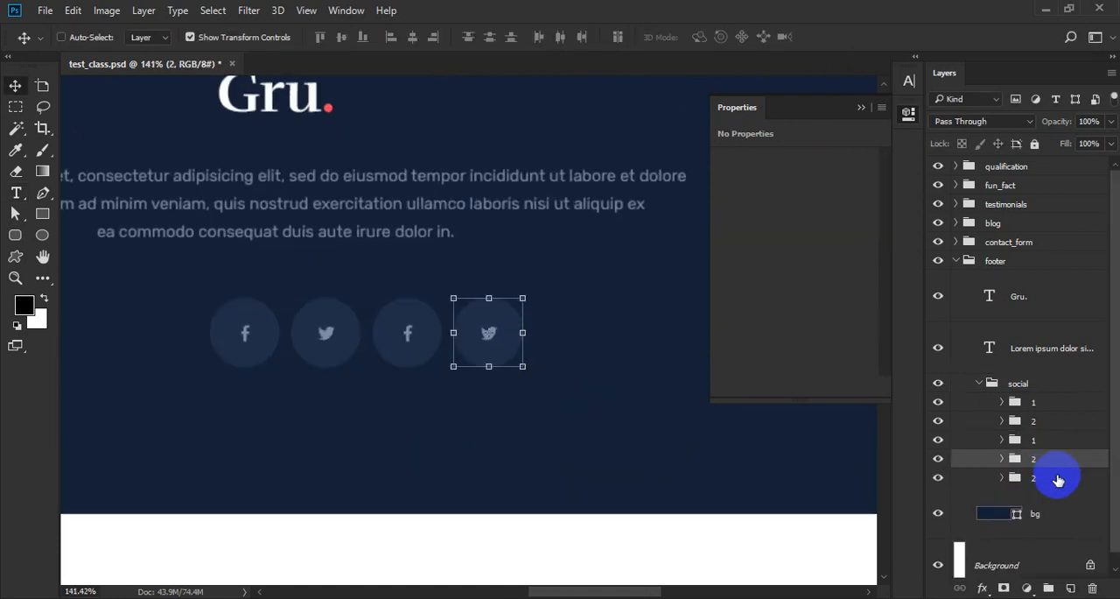
click(1040, 478)
drag(476, 412, 566, 412)
mouse_move(508, 350)
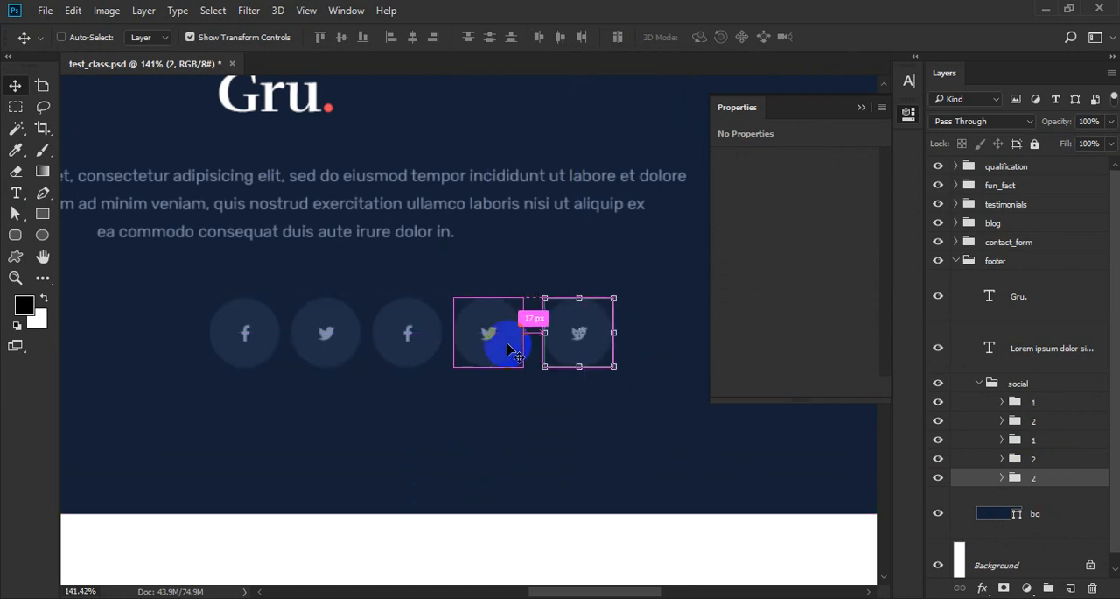
key(Left)
key(Left)
key(Left)
key(Left)
key(Left)
key(Left)
key(Left)
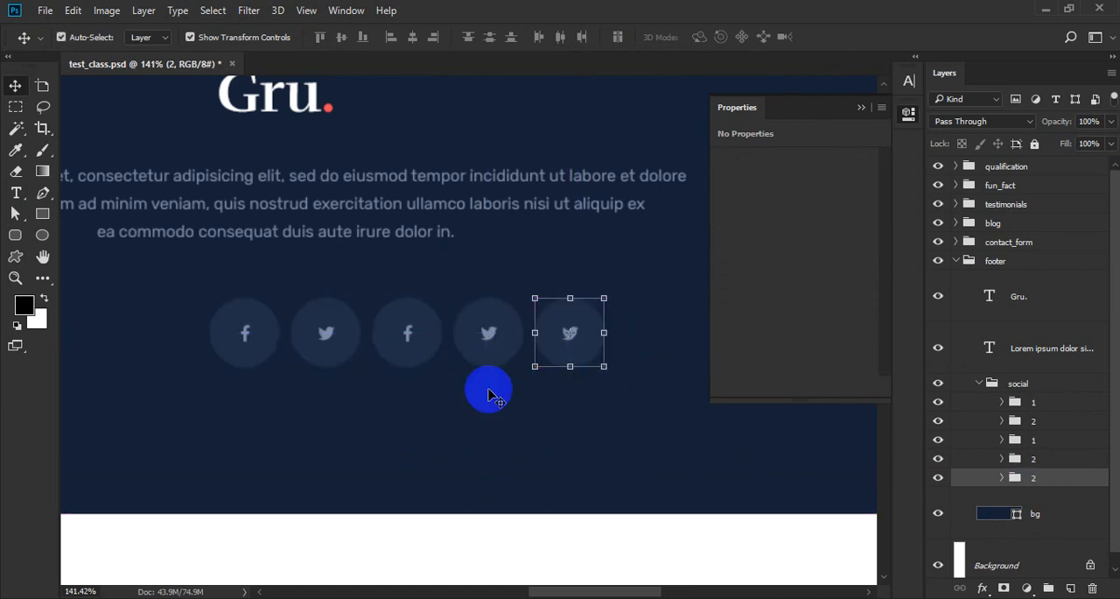
Replace the third circle's icon text with behance and the fourth's with linkedin.
key(t)
click(408, 333)
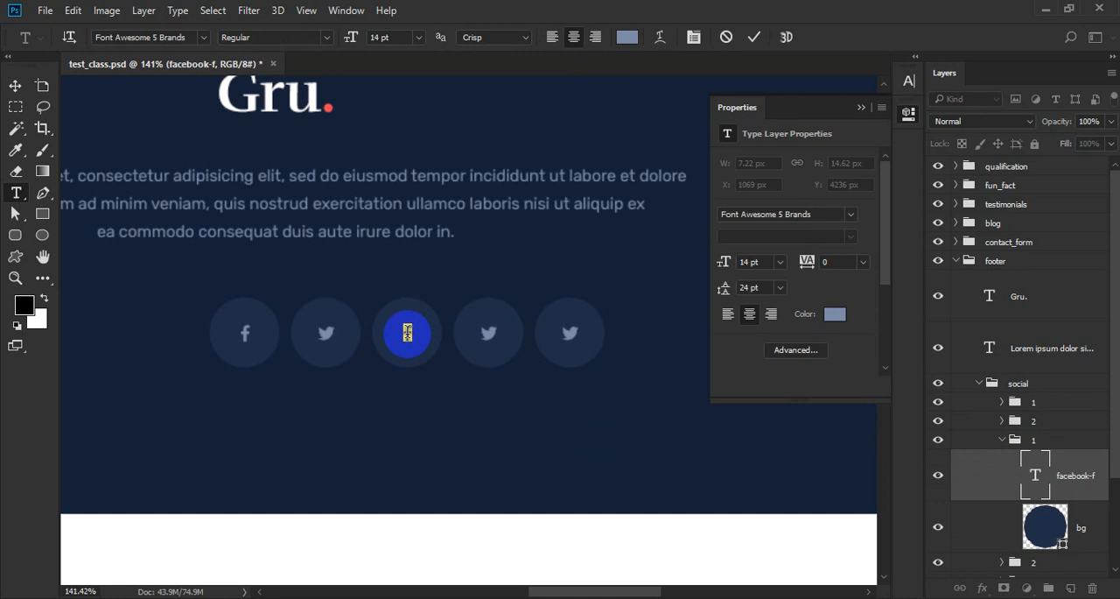
key(ctrl+v)
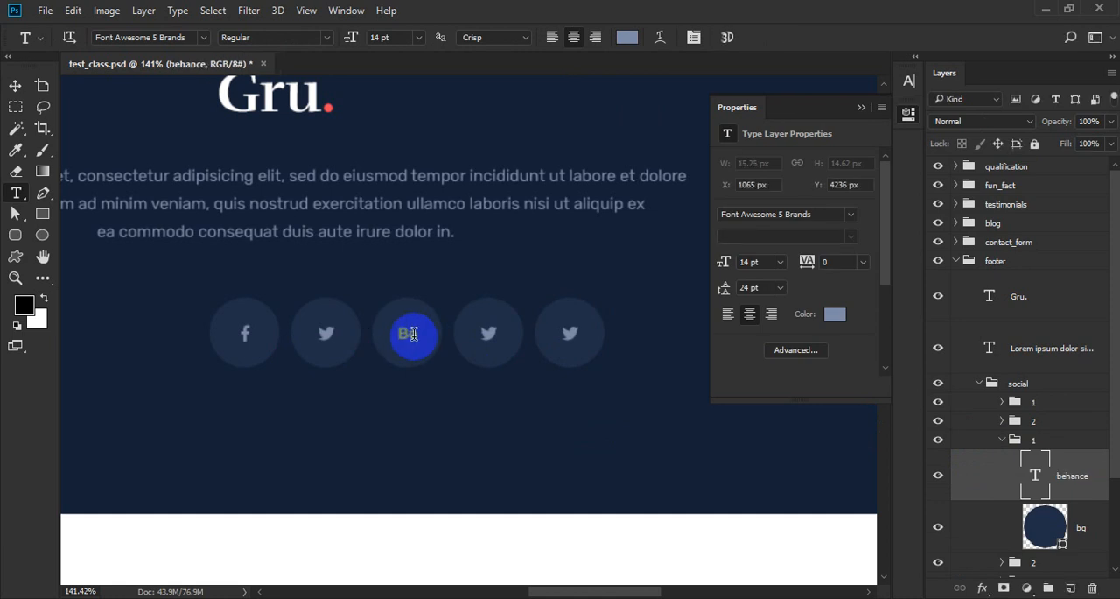
click(490, 334)
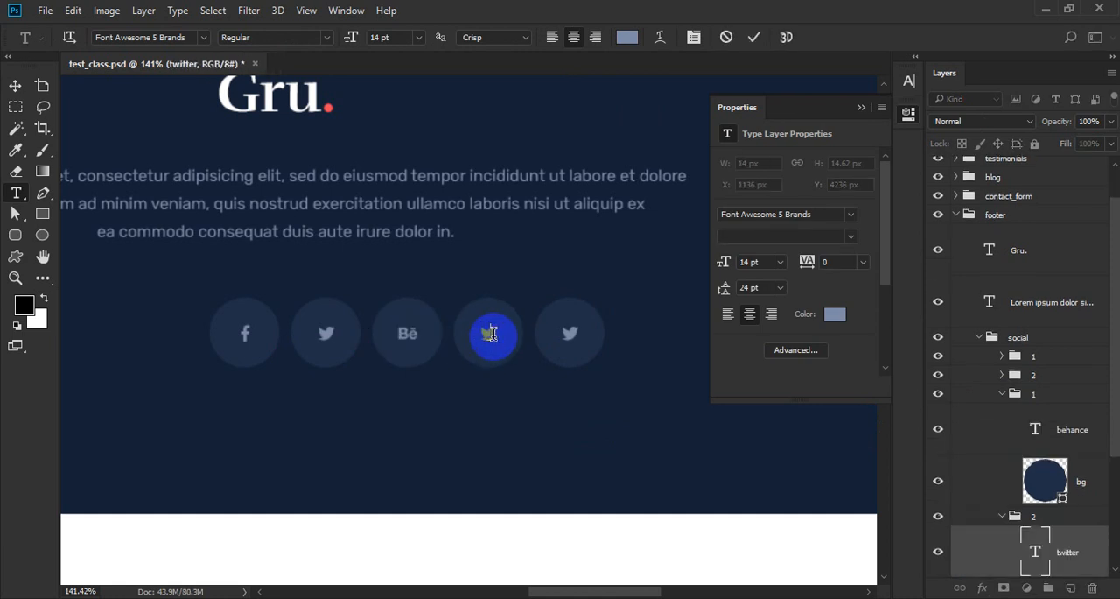
key(ctrl+v)
Replace the fifth circle's icon with the YouTube icon.
click(560, 332)
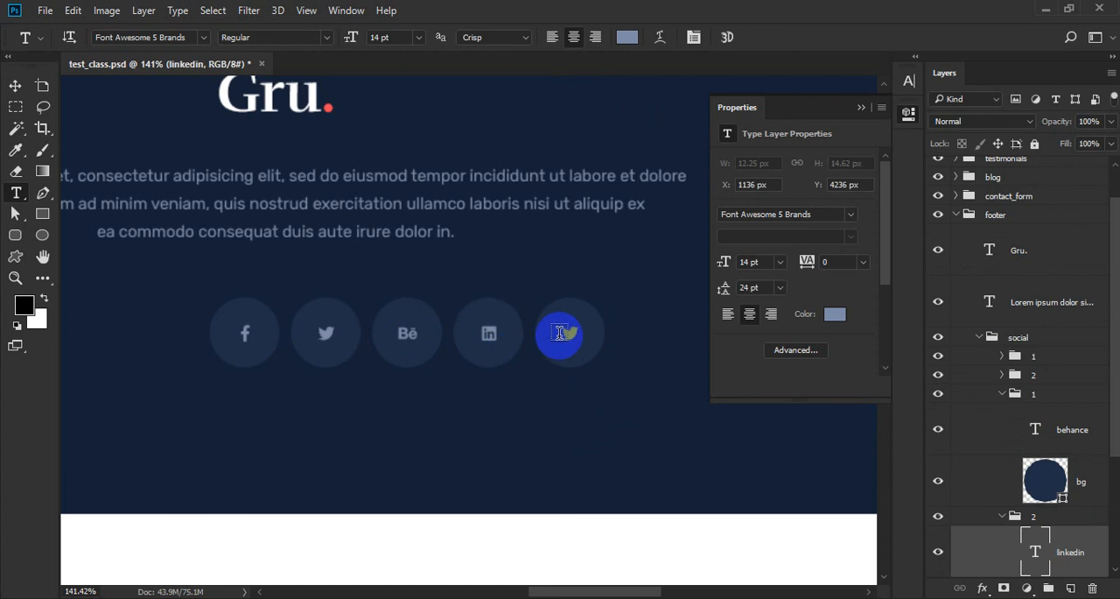
click(571, 333)
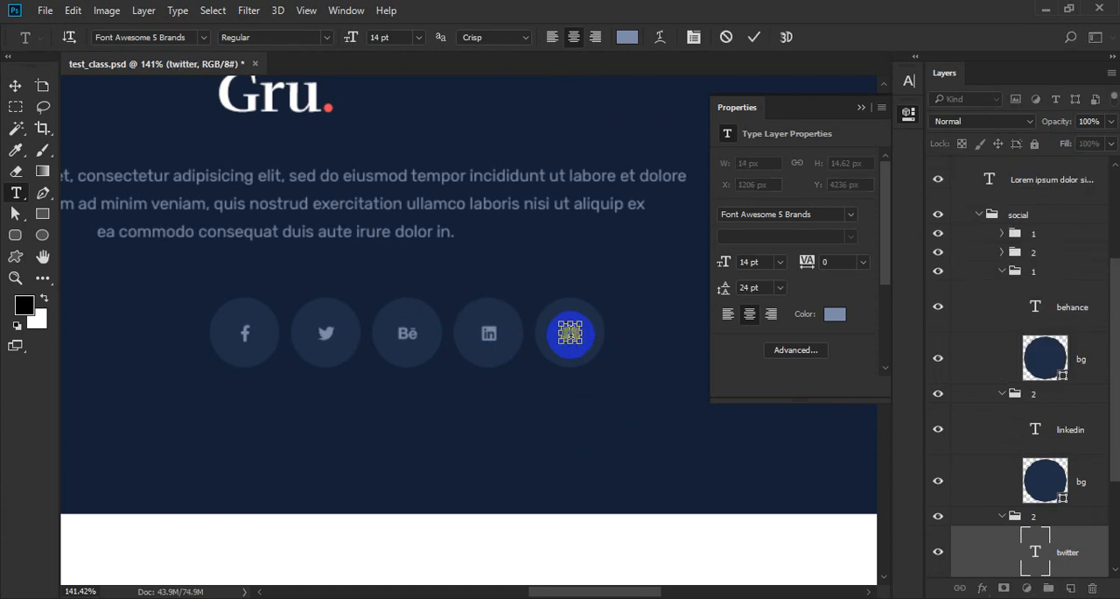
text(youtube)
key(ctrl+Return)
Collapse the icon groups and center the whole social group horizontally in the footer.
key(v)
ctrl+click(1003, 394)
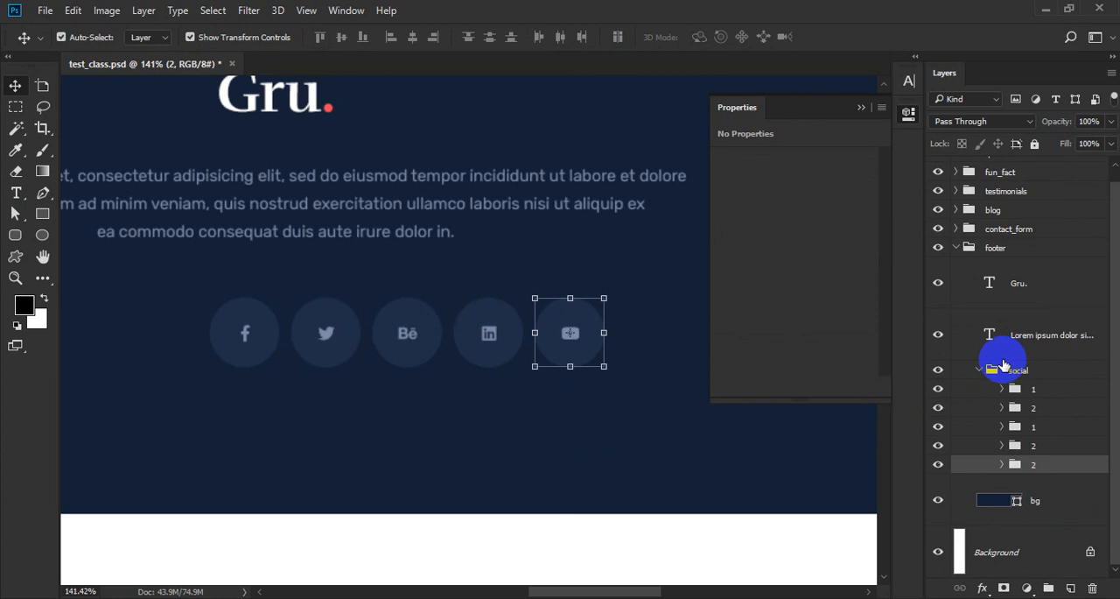
click(980, 371)
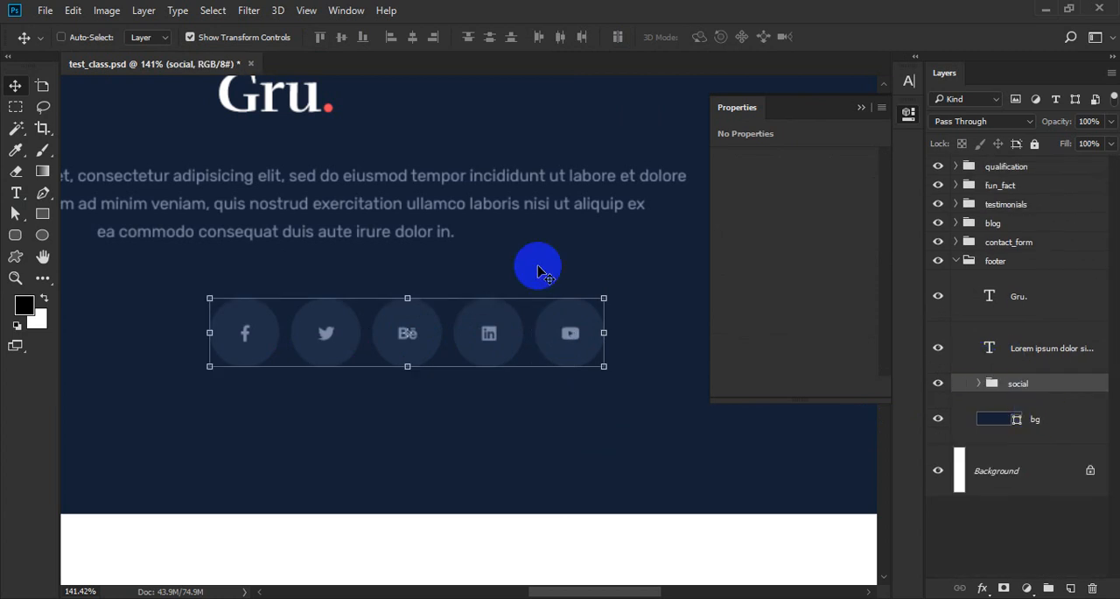
click(412, 36)
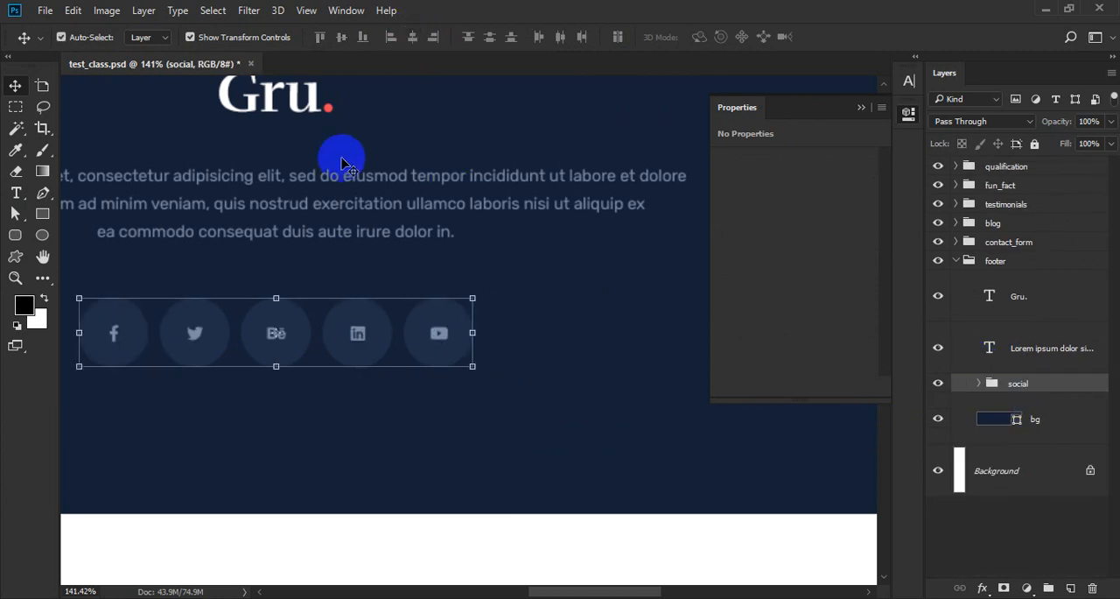
Fill the Twitter circle with #ff5d68, sampled from the GET AN ACTION button.
click(210, 326)
double_click(1060, 504)
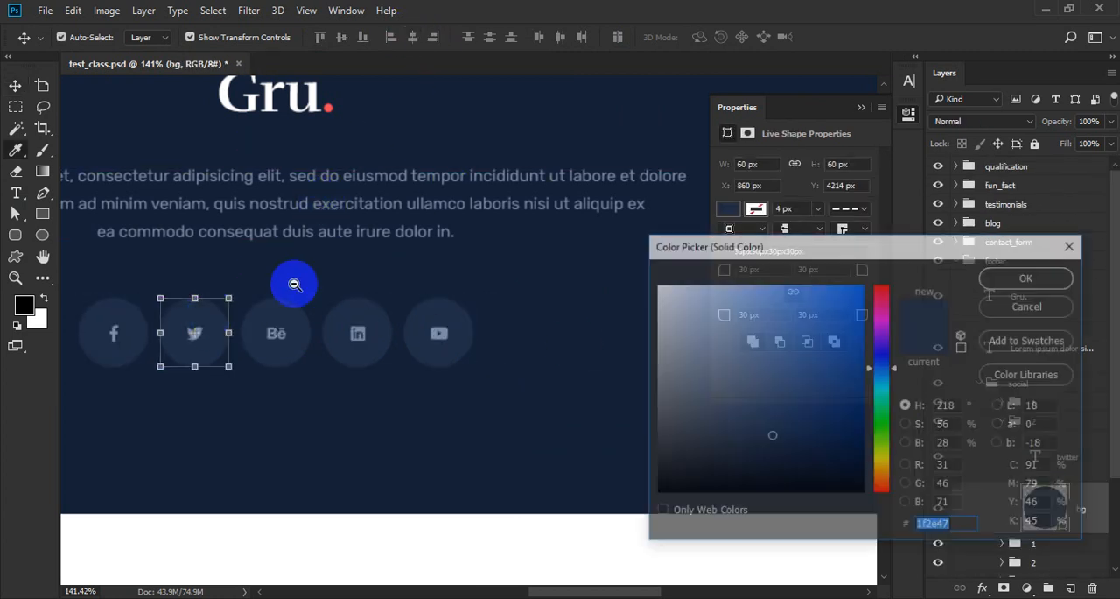
scroll(295, 298, down, 1)
scroll(375, 405, up, 5)
click(347, 120)
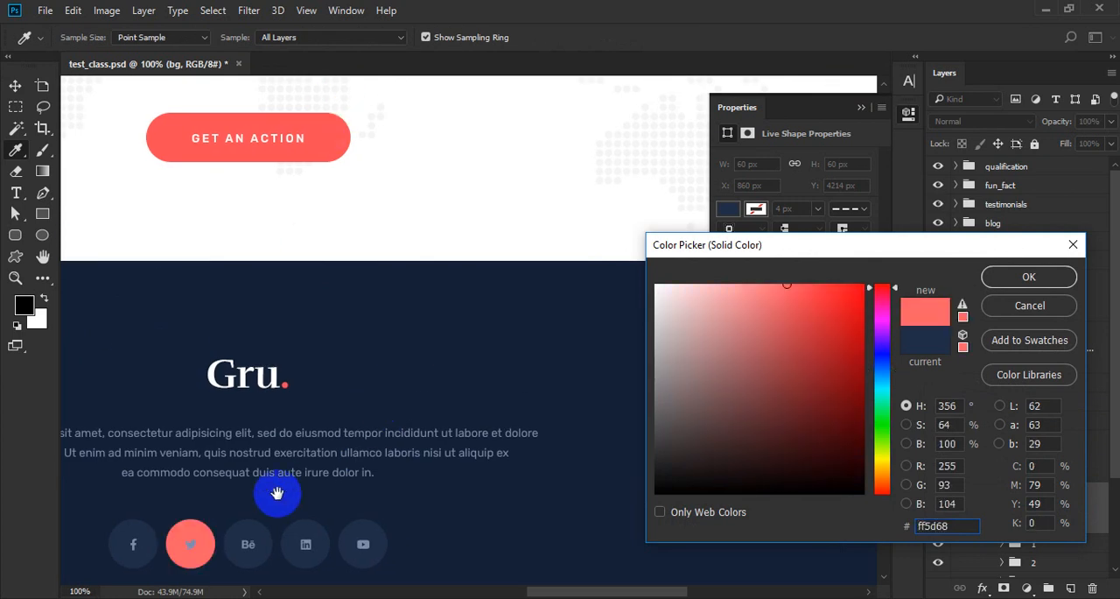
scroll(306, 438, down, 2)
key(Return)
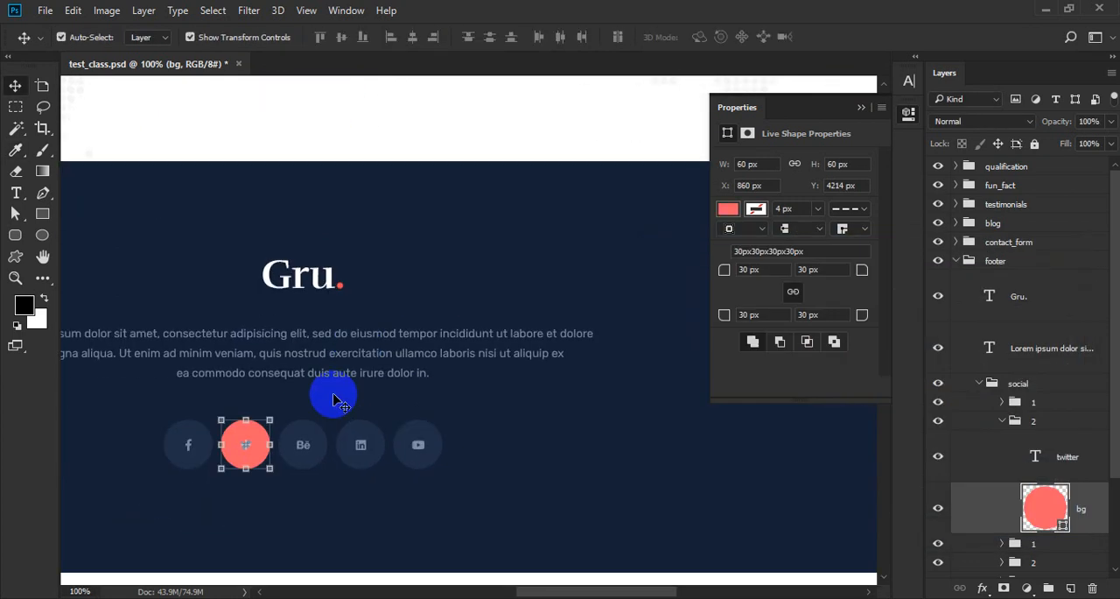
Color the Twitter icon white (#ffffff) and collapse group 2 and the social group.
click(1073, 450)
key(t)
click(628, 37)
text(ffffff)
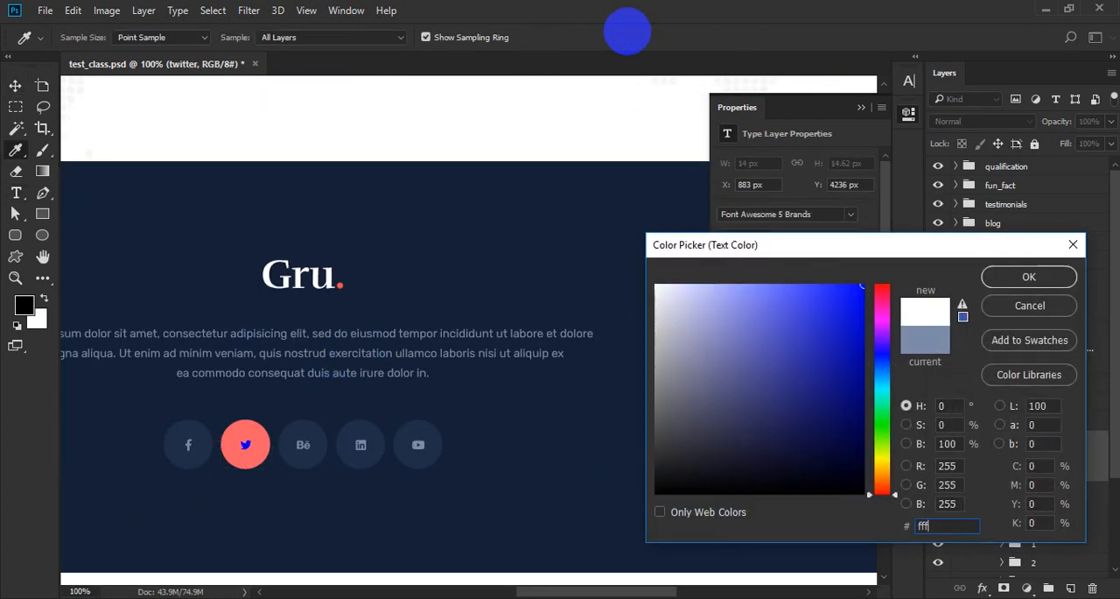
key(Return)
key(v)
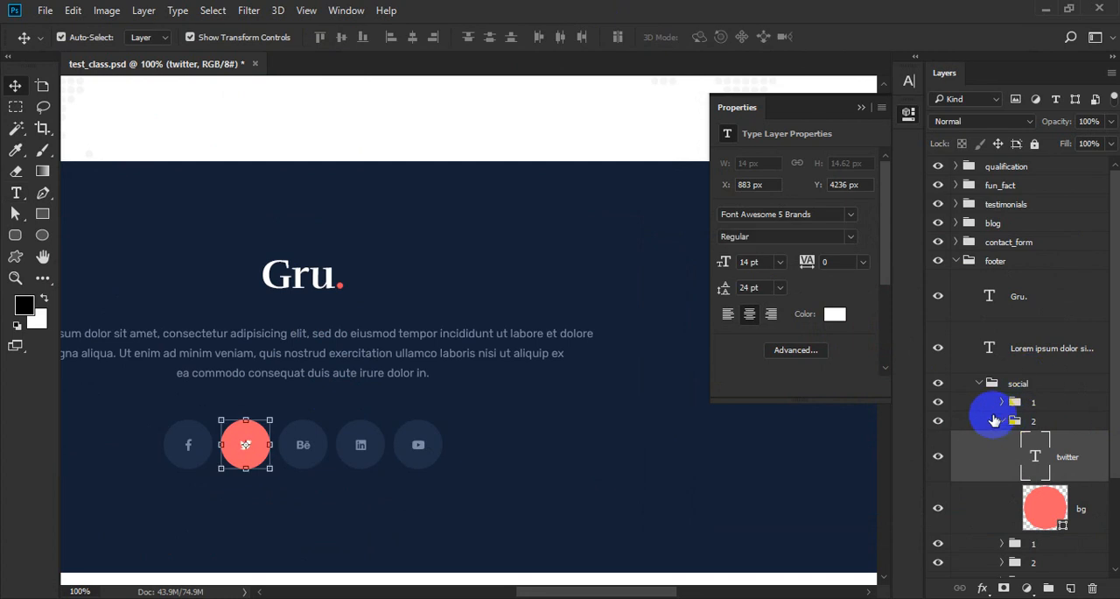
click(1002, 421)
click(979, 384)
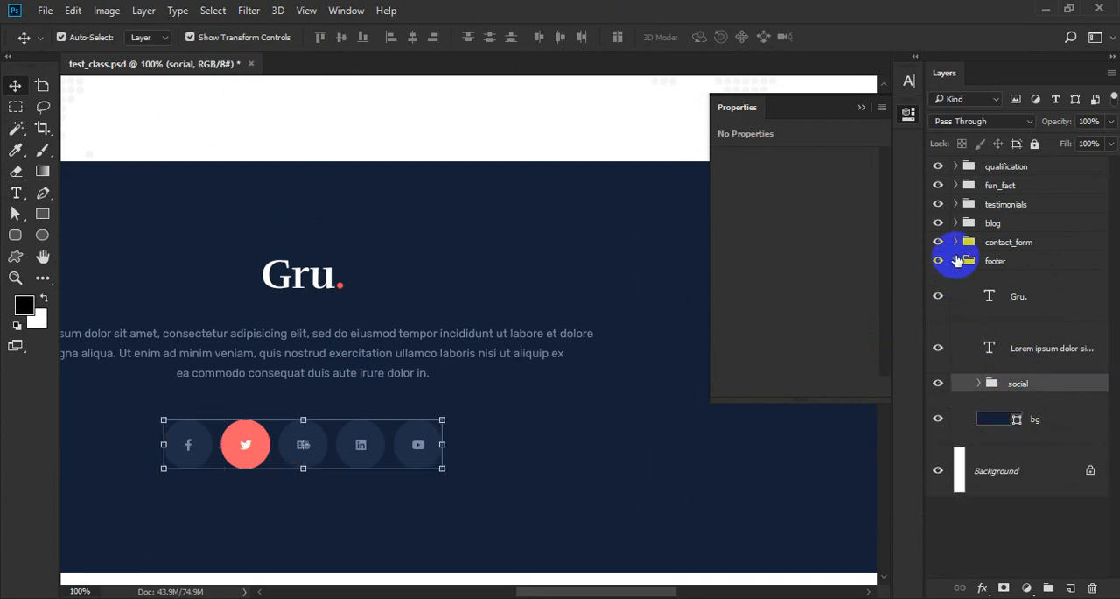
Set the height of the footer's bg rectangle to 494 px.
click(964, 419)
mouse_move(330, 455)
mouse_down()
mouse_move(386, 382)
mouse_move(335, 442)
mouse_up()
key(ctrl)
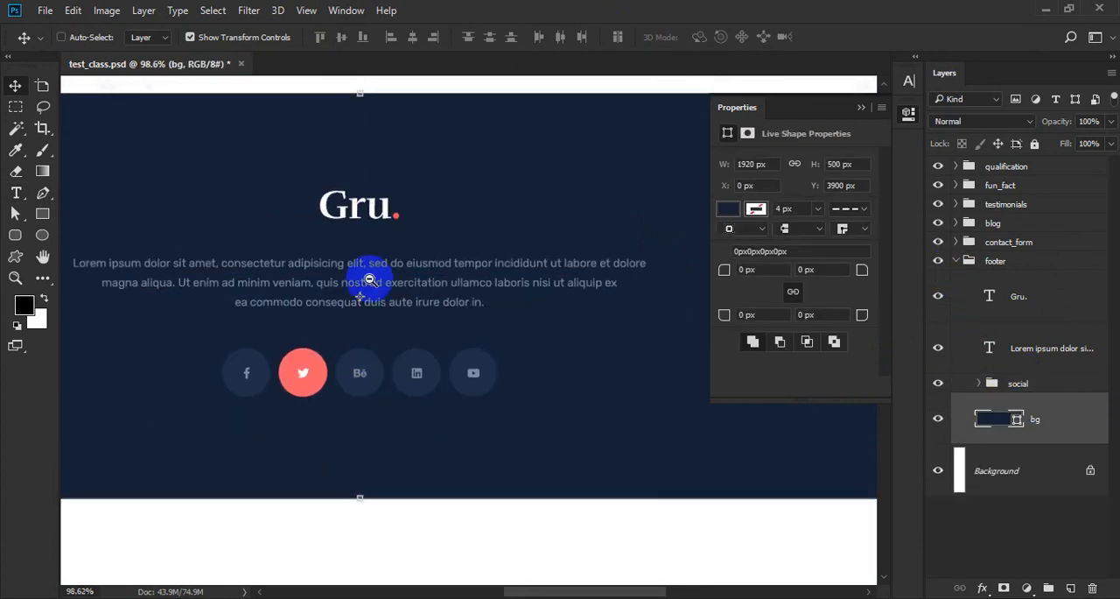
ctrl+alt+click(362, 205)
ctrl+alt+click(437, 283)
drag(430, 345, 459, 351)
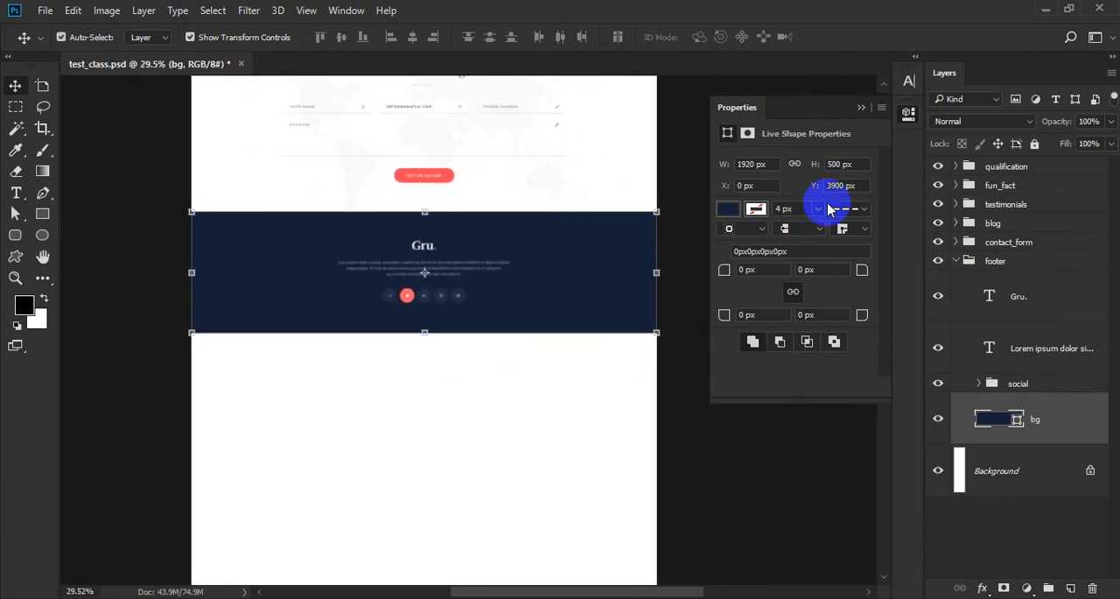
click(840, 163)
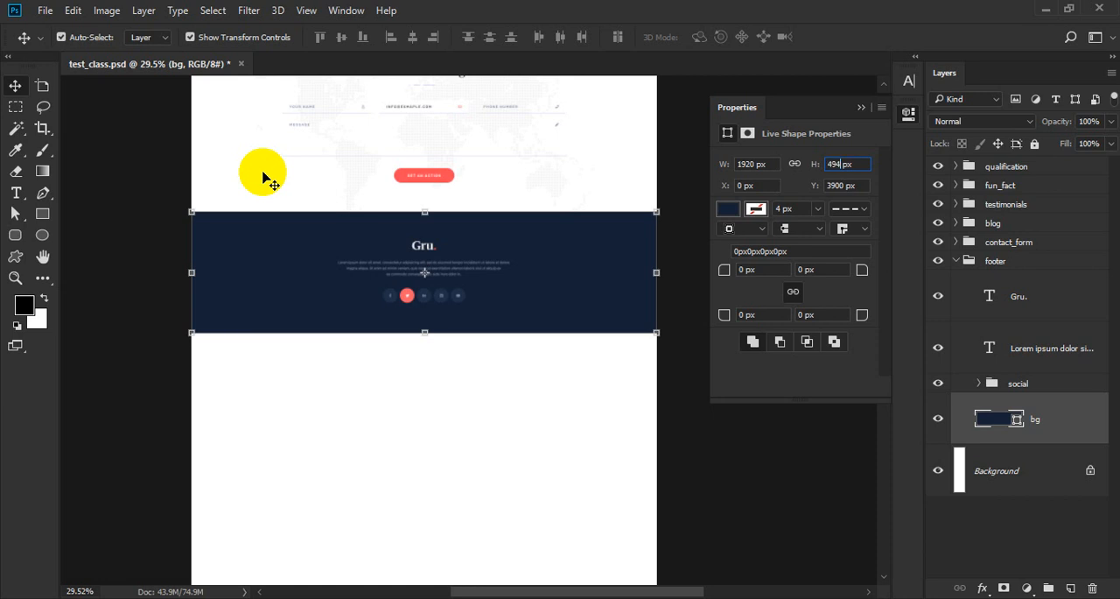
ctrl+click(460, 309)
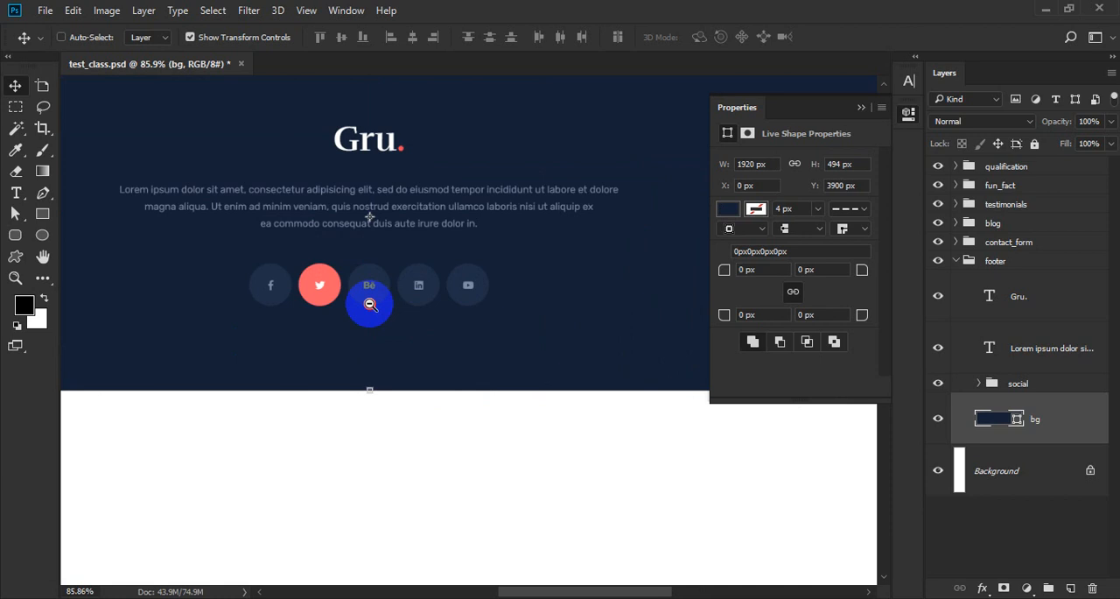
Crop the canvas from below to the footer's lower edge, removing the empty white area under it.
alt+click(370, 303)
drag(397, 404, 516, 303)
alt+click(462, 357)
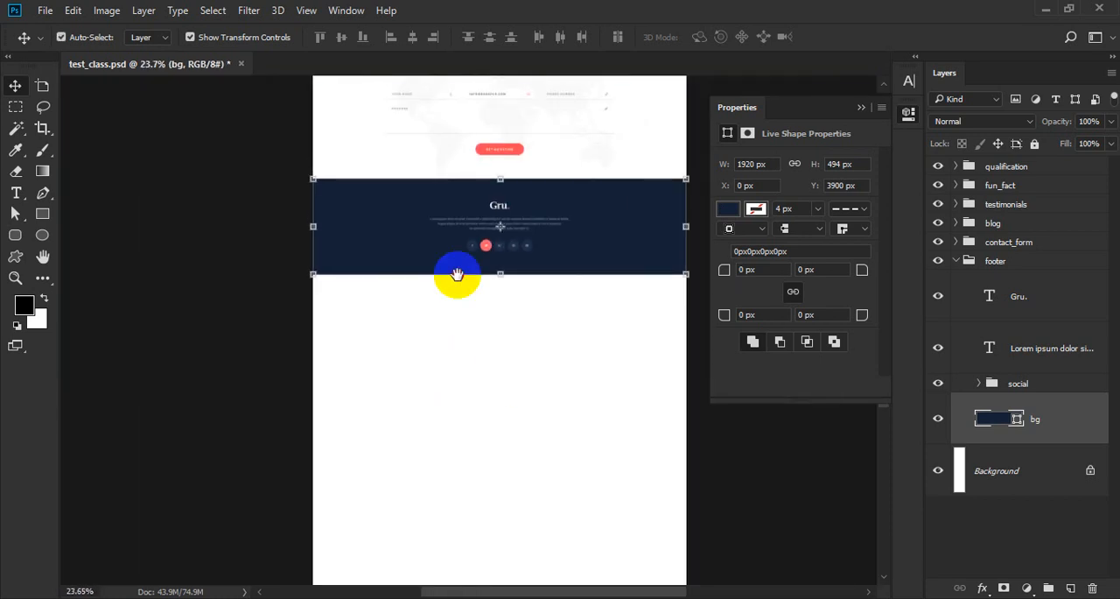
drag(458, 273, 394, 143)
alt+click(410, 336)
key(c)
drag(445, 516, 447, 373)
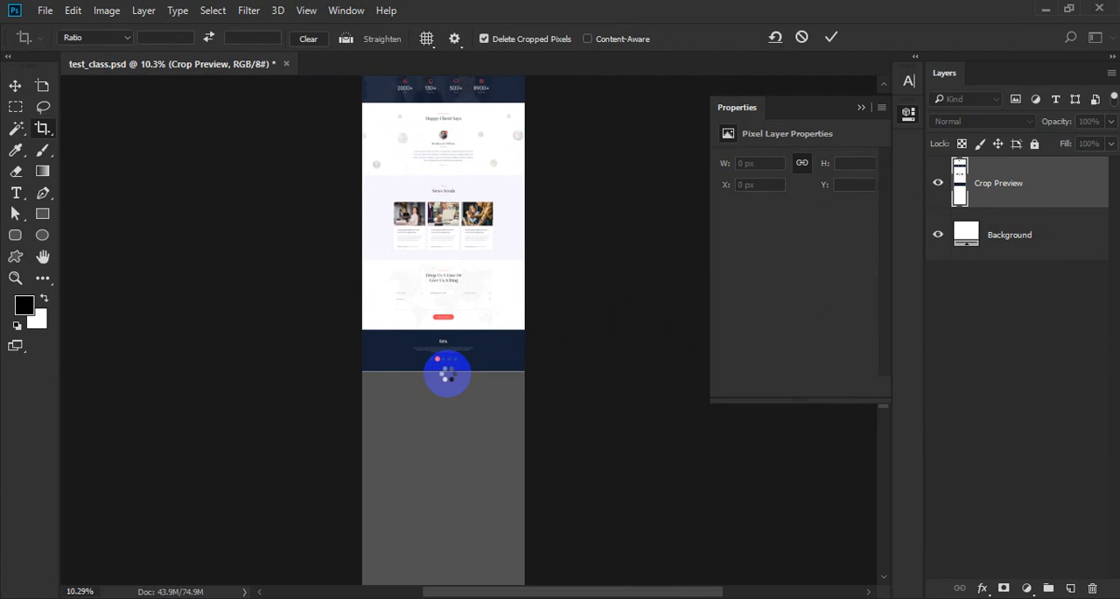
key(Return)
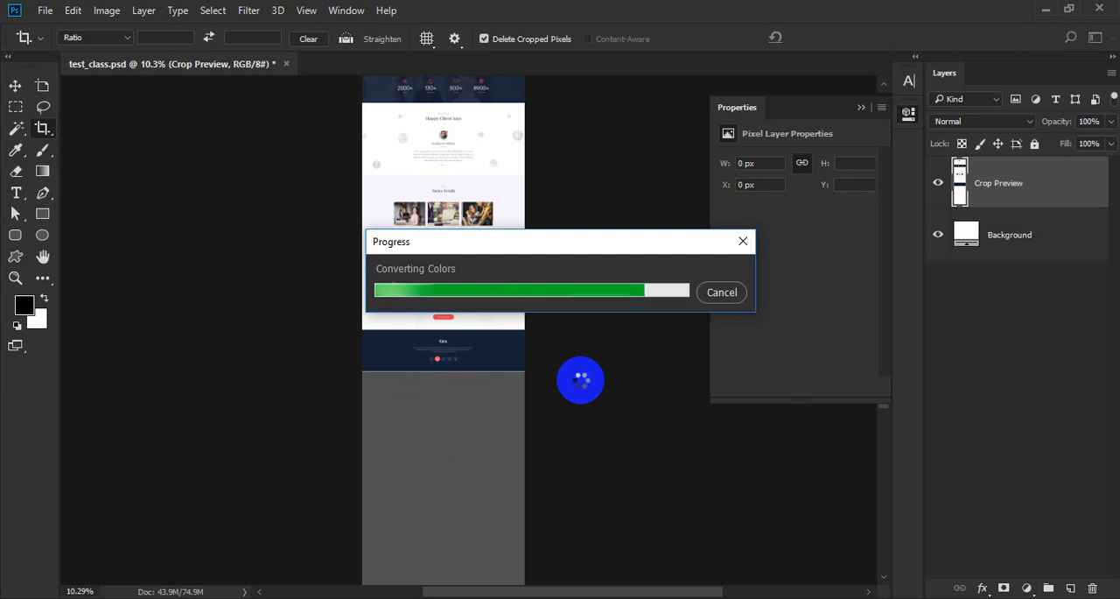
key(v)
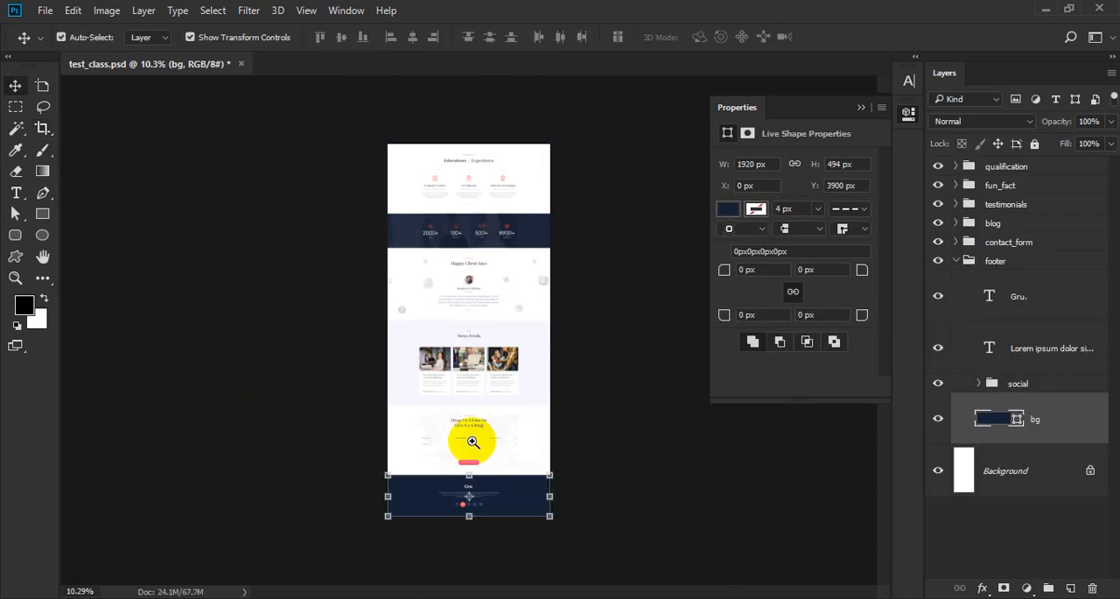
Collapse the footer group and the Properties panel, and save test_class.psd with no layer selected.
drag(477, 503, 582, 423)
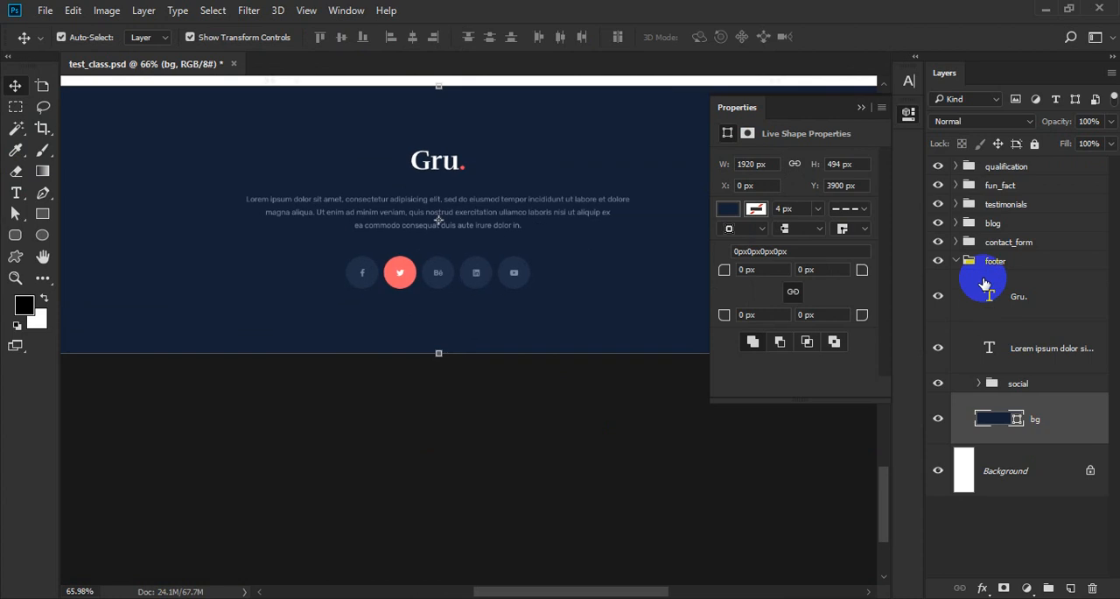
click(957, 261)
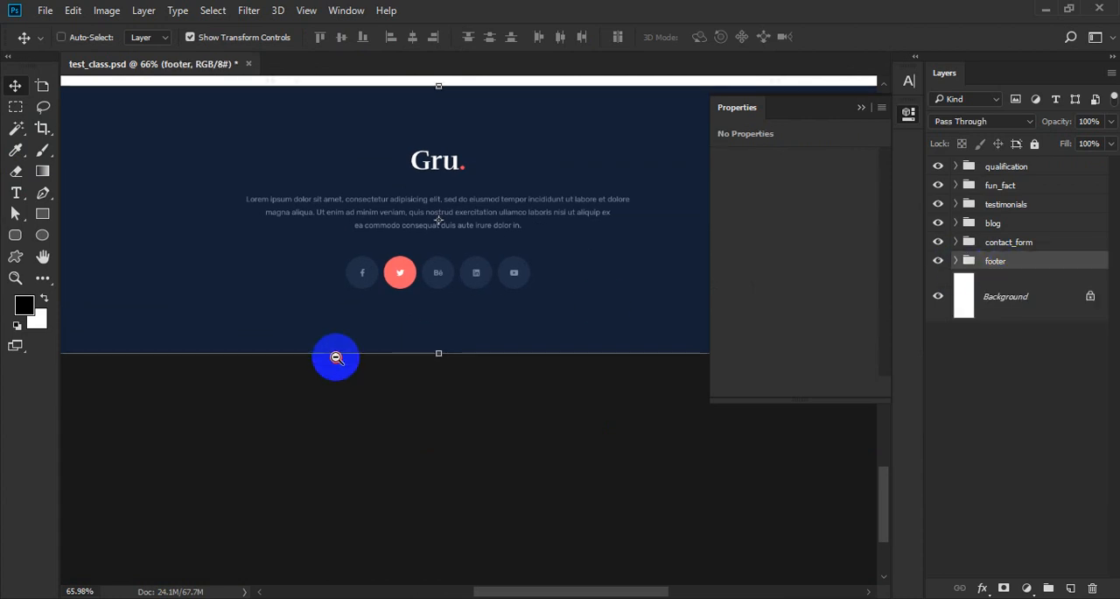
ctrl+alt+click(334, 356)
ctrl+alt+click(460, 329)
ctrl+click(438, 285)
drag(473, 303, 508, 387)
click(908, 113)
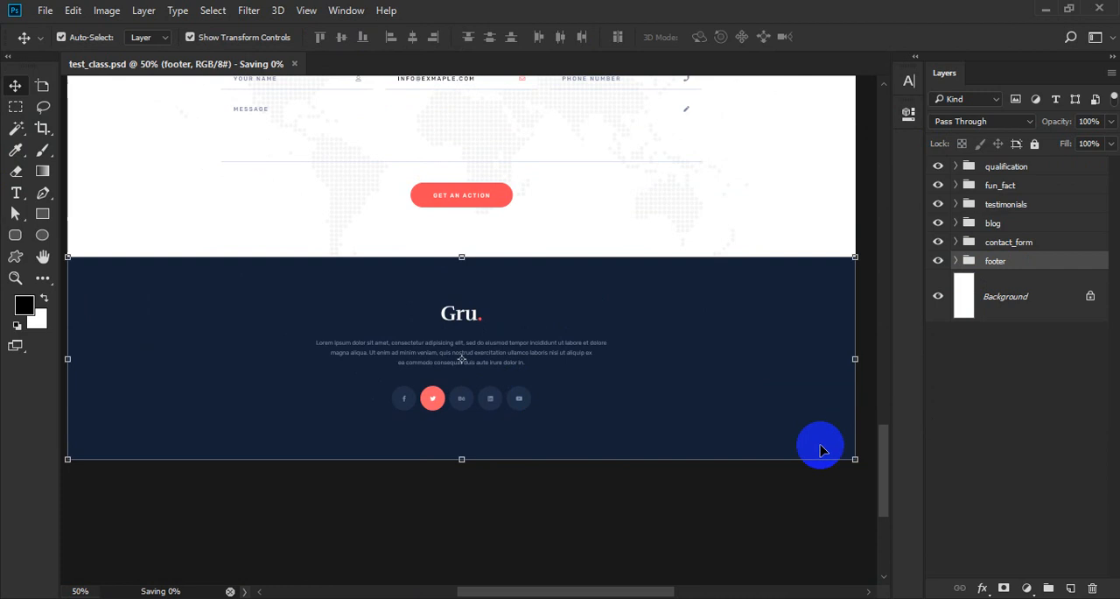
click(846, 494)
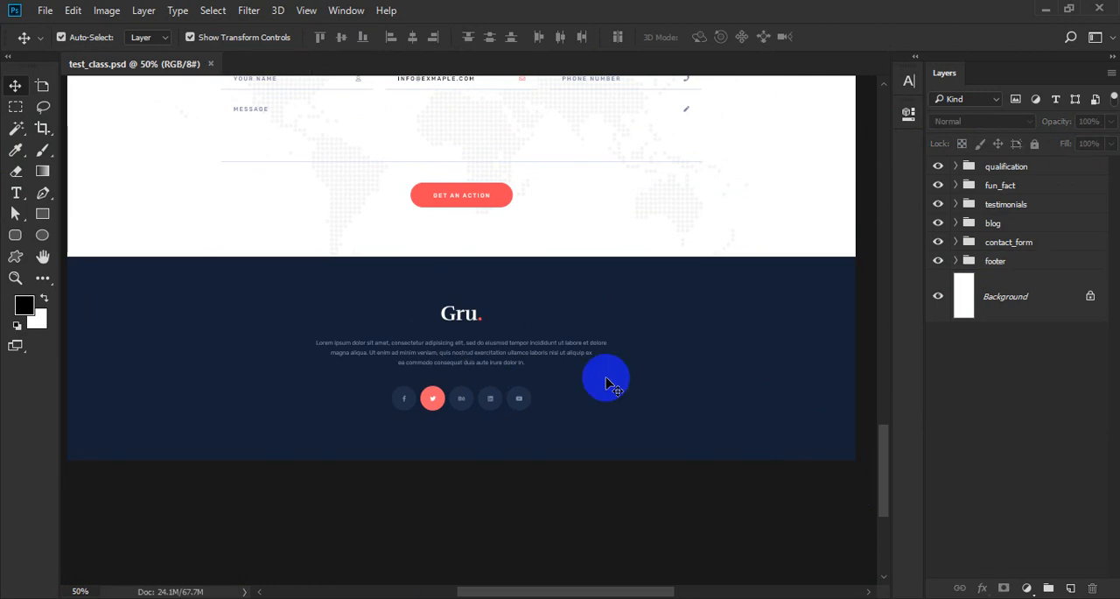